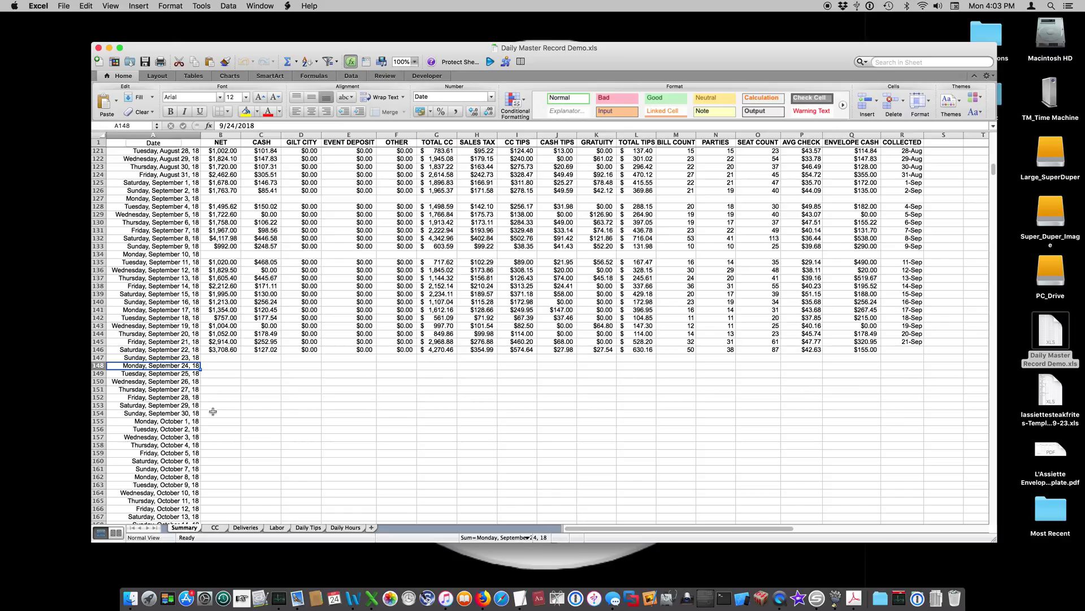
Look through the CC, Deliveries, Labor, Daily Tips and Daily Hours sheets of the daily master record, returning to Summary
click(215, 528)
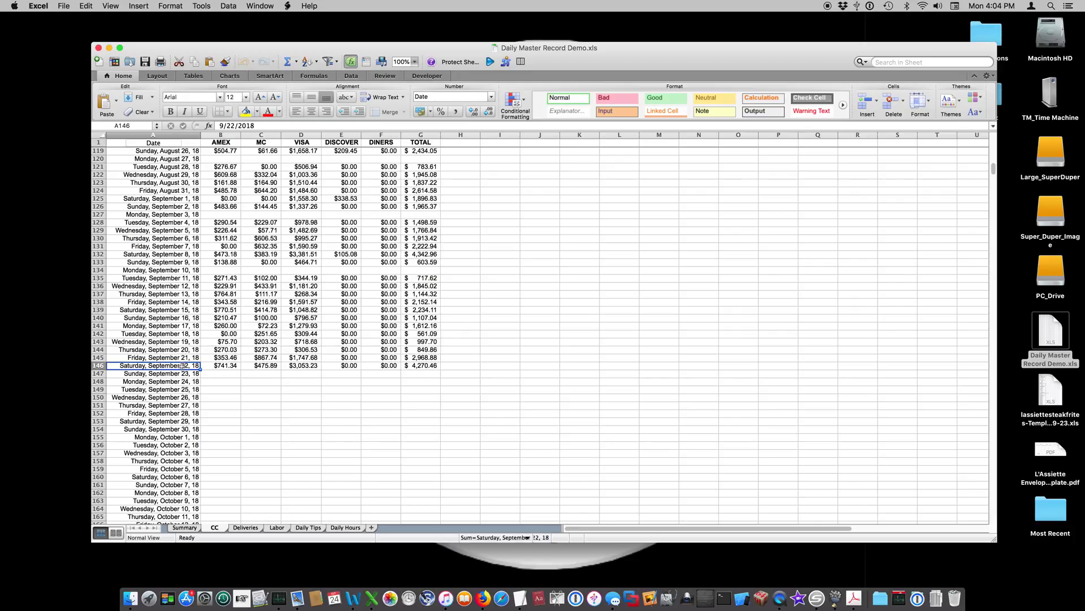
click(244, 528)
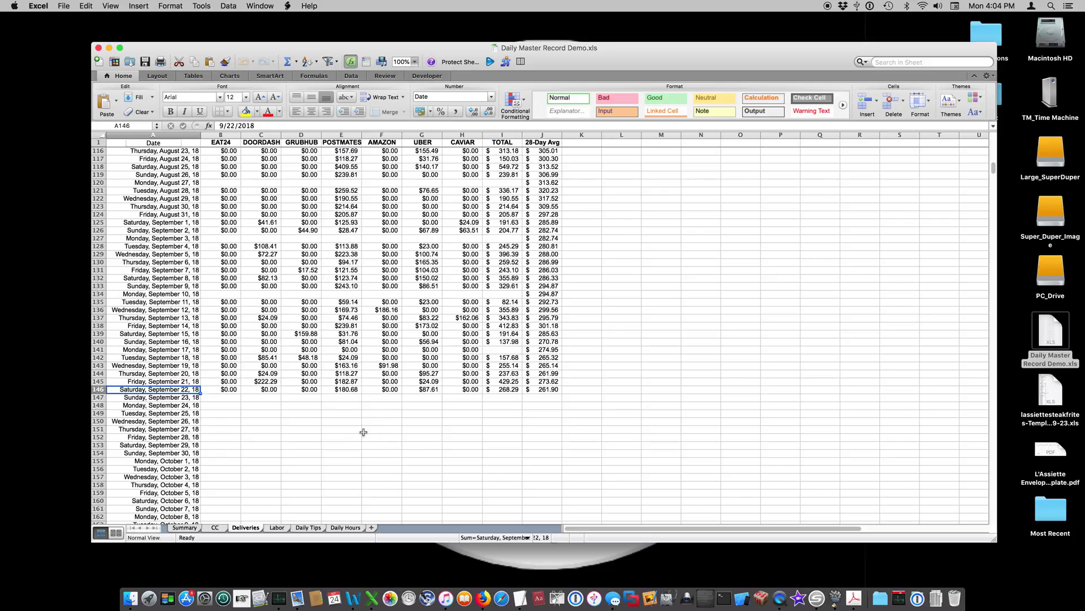
click(277, 528)
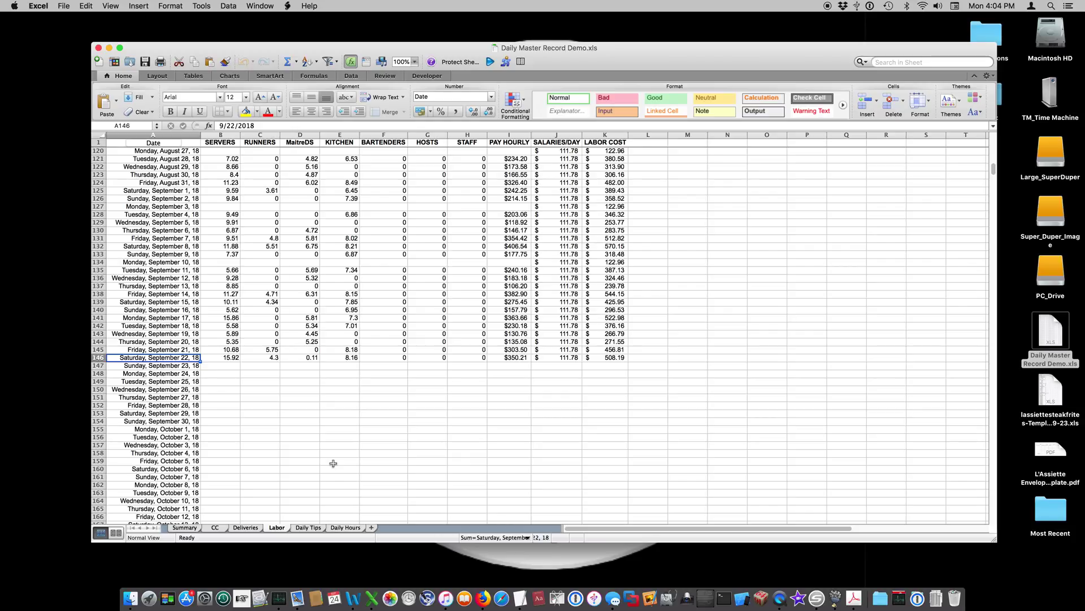
click(308, 527)
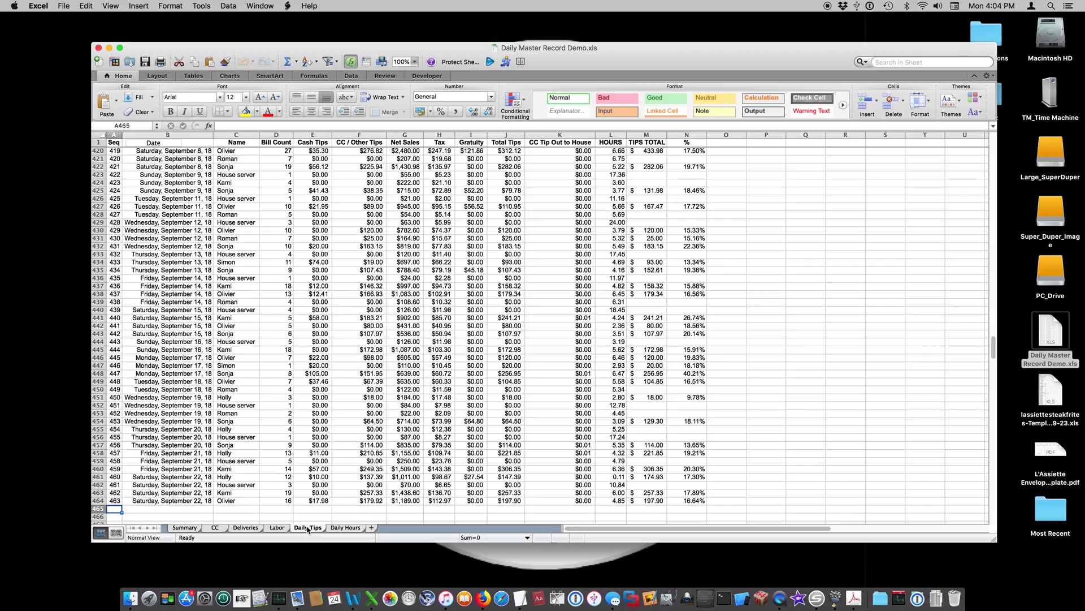
click(344, 528)
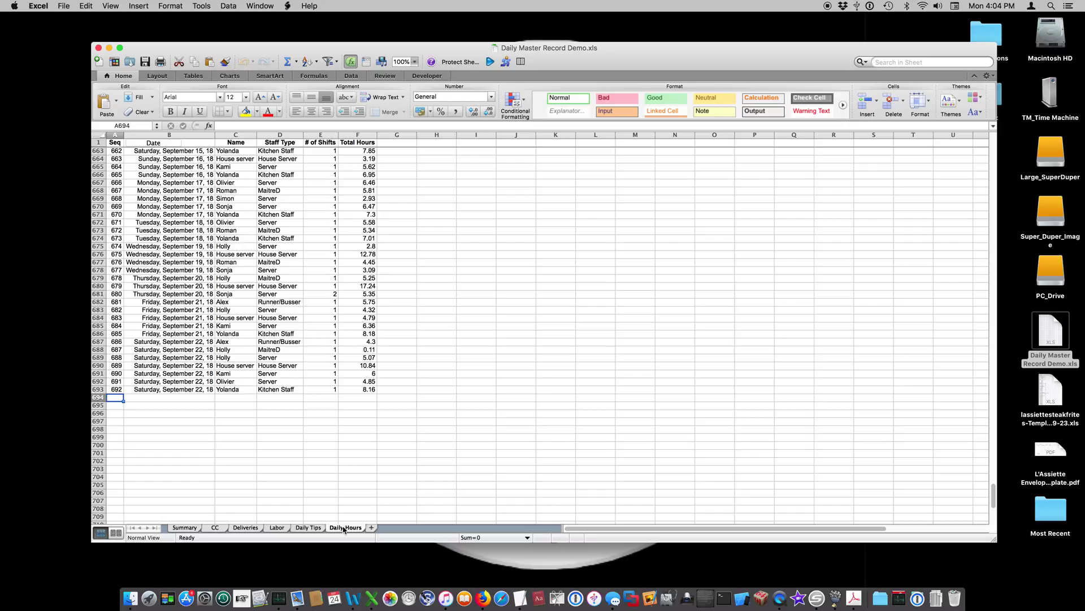
click(181, 528)
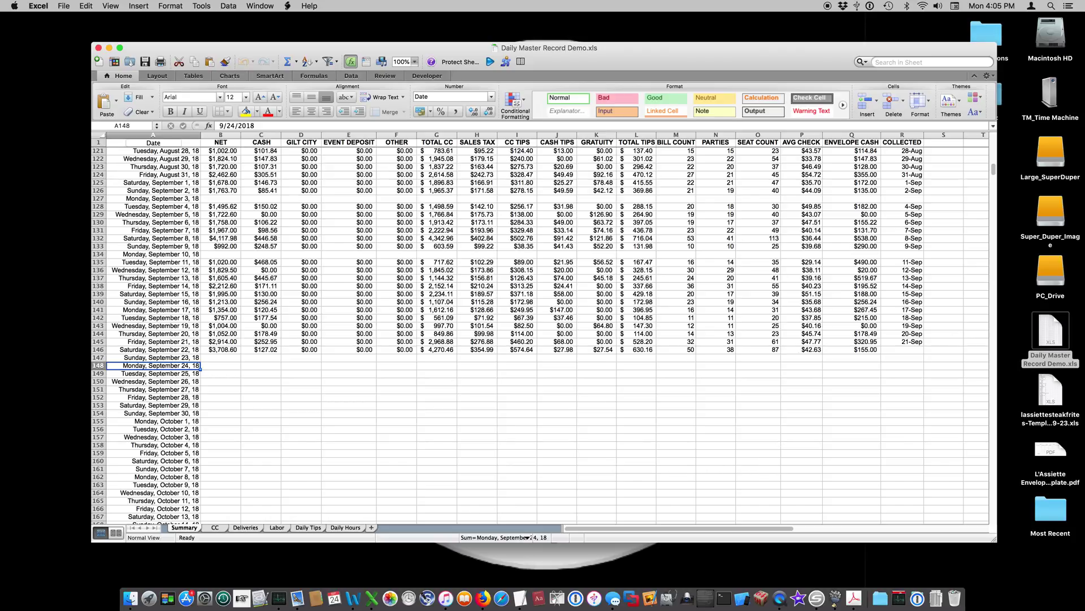
Switch to TouchBistro in Firefox, open the custom Generate Report page and enlarge the browser window
key(super+Tab)
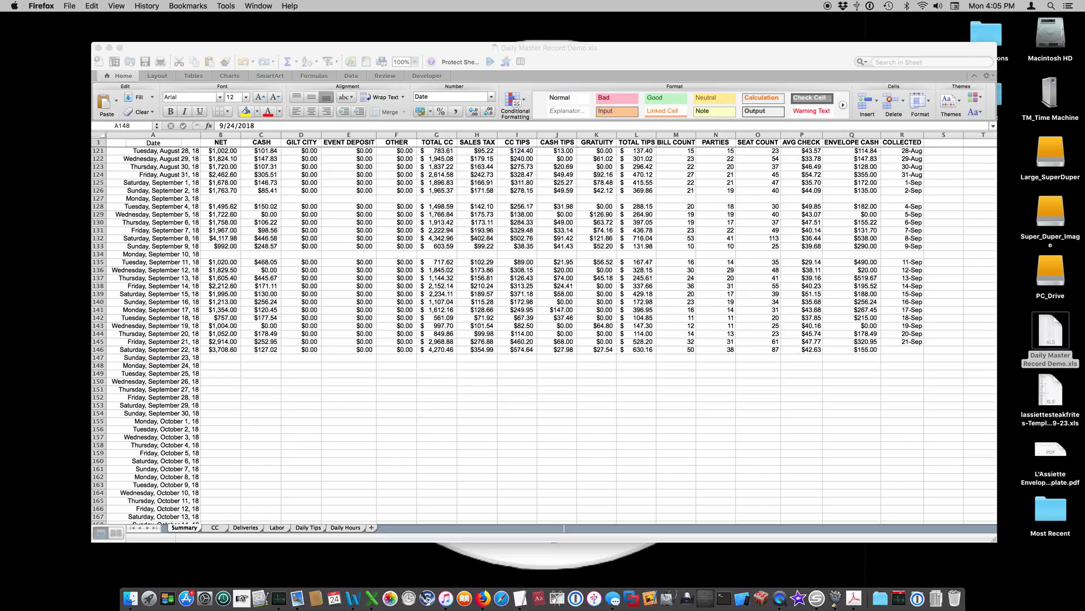
drag(1018, 113, 661, 18)
click(323, 305)
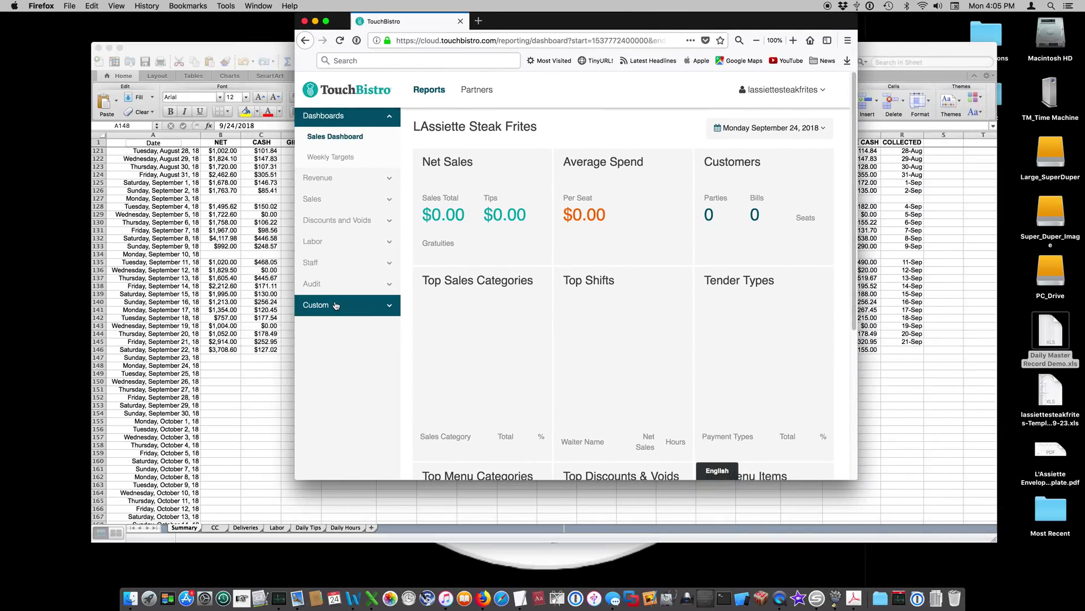
click(337, 287)
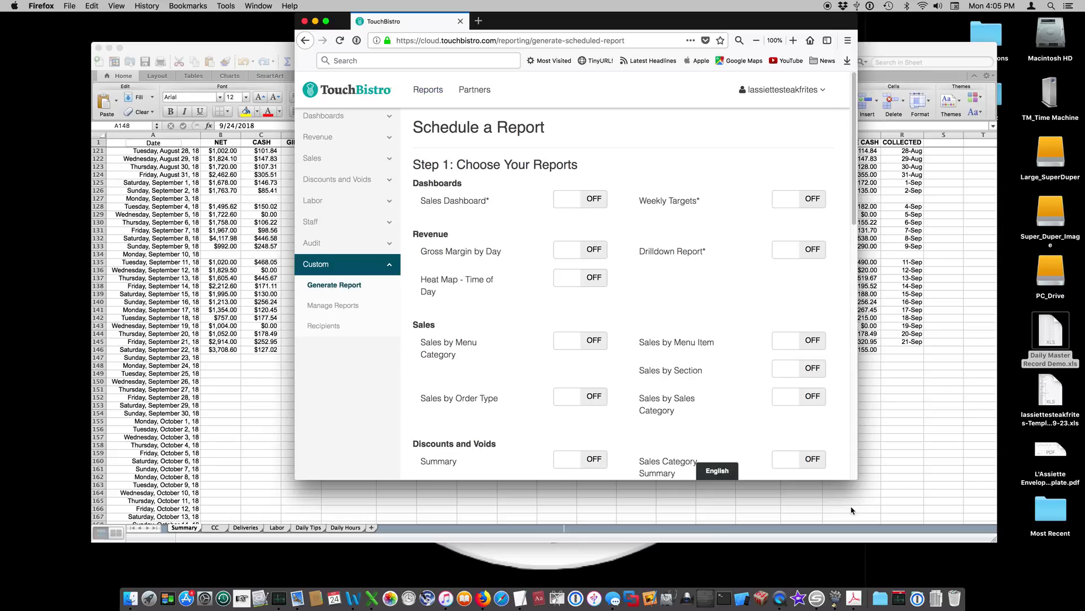
drag(857, 479, 863, 555)
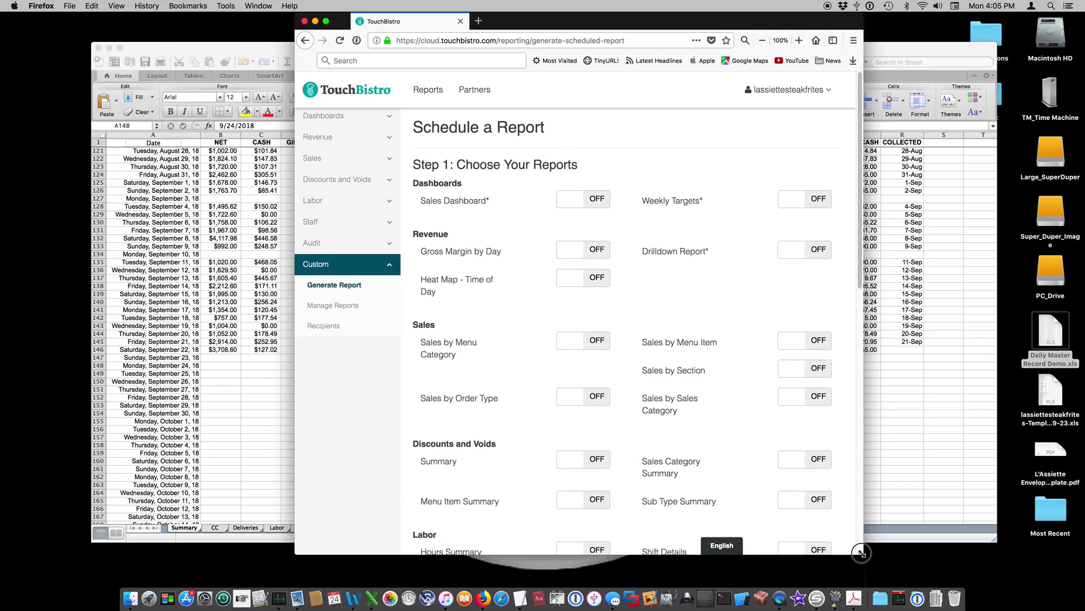
Enable the Sales Dashboard, labor Hours Summary, staff Payments & Tips and audit Payments reports
click(569, 205)
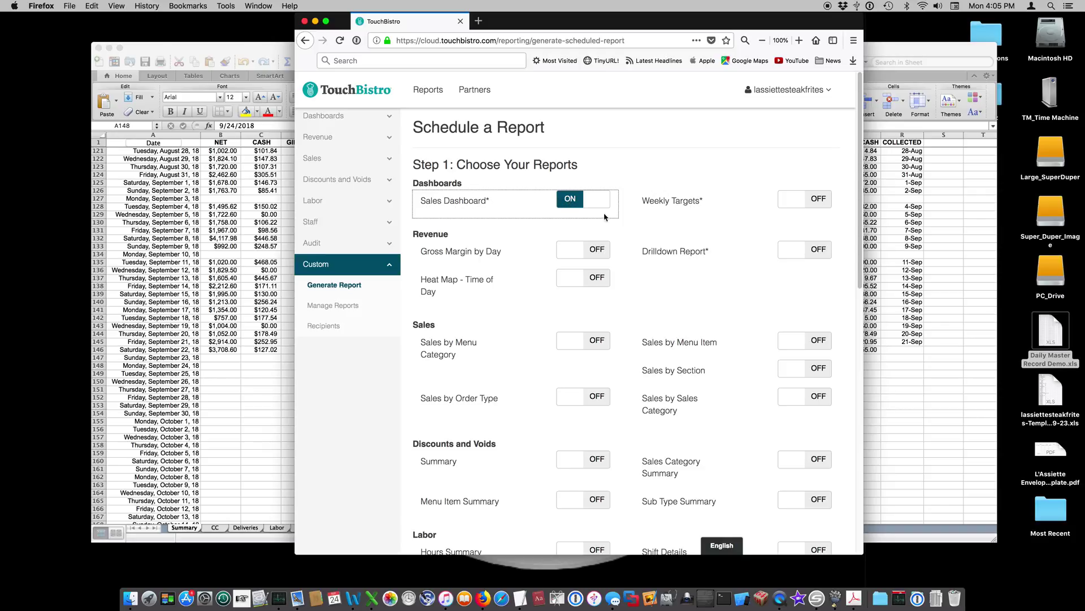
scroll(667, 273, down, 10)
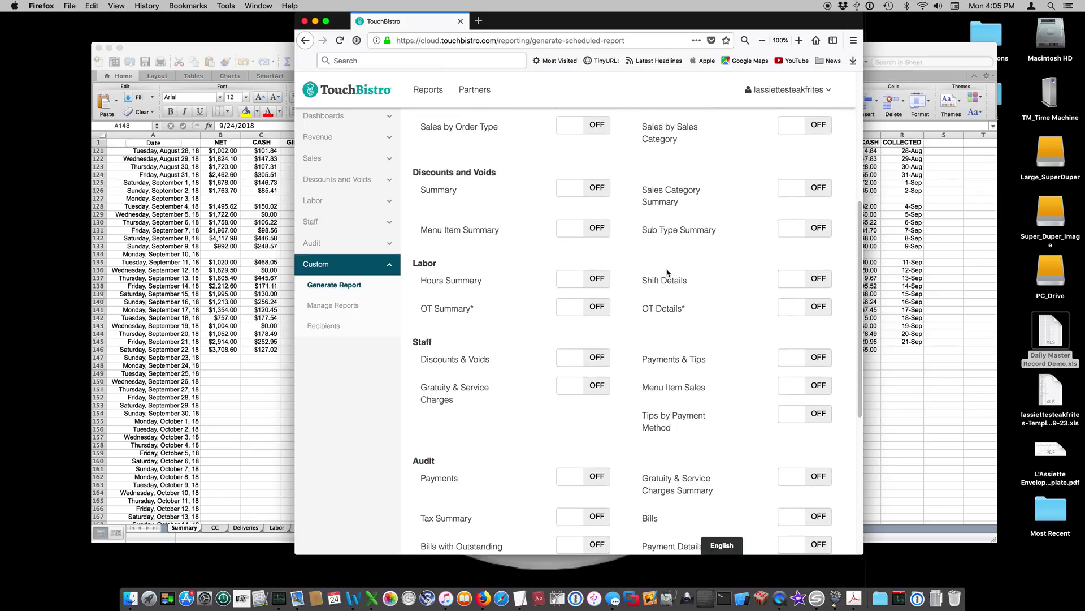
click(568, 235)
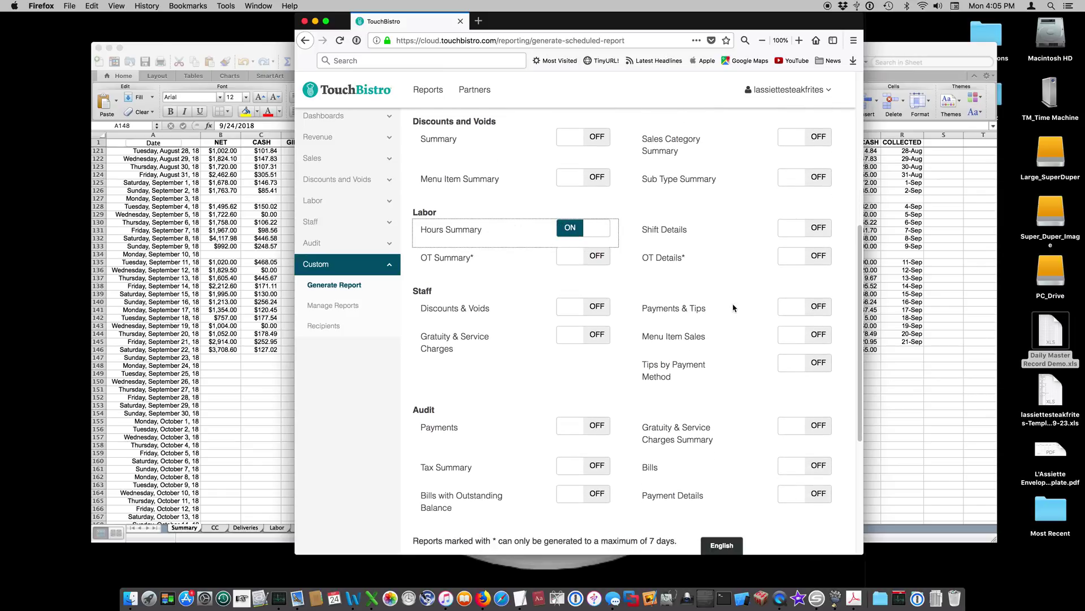
click(792, 310)
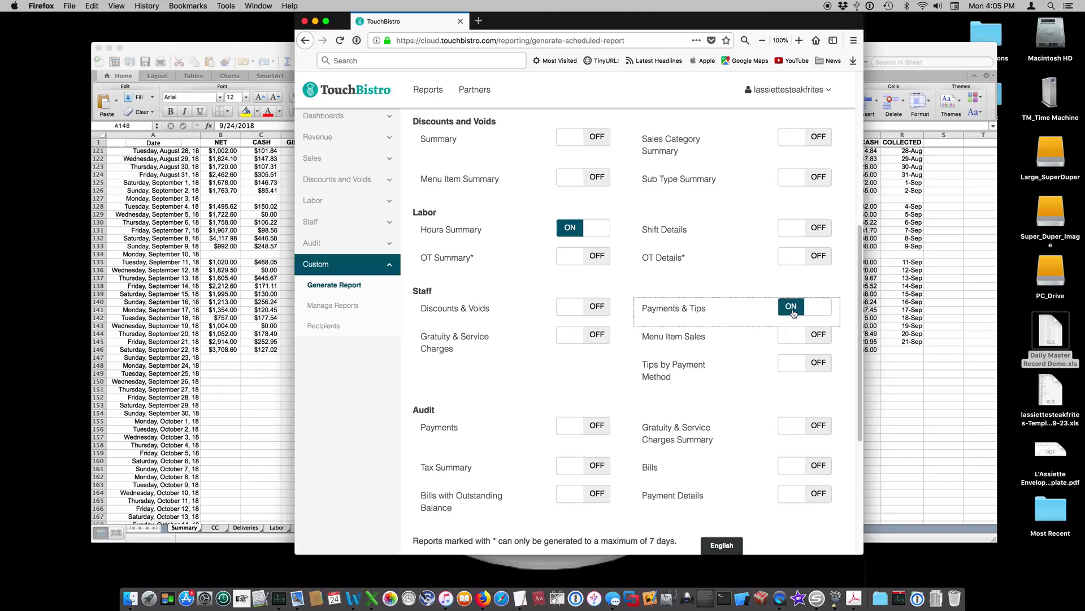
click(570, 428)
Set the scheduled report's format to XLSX
scroll(718, 421, down, 5)
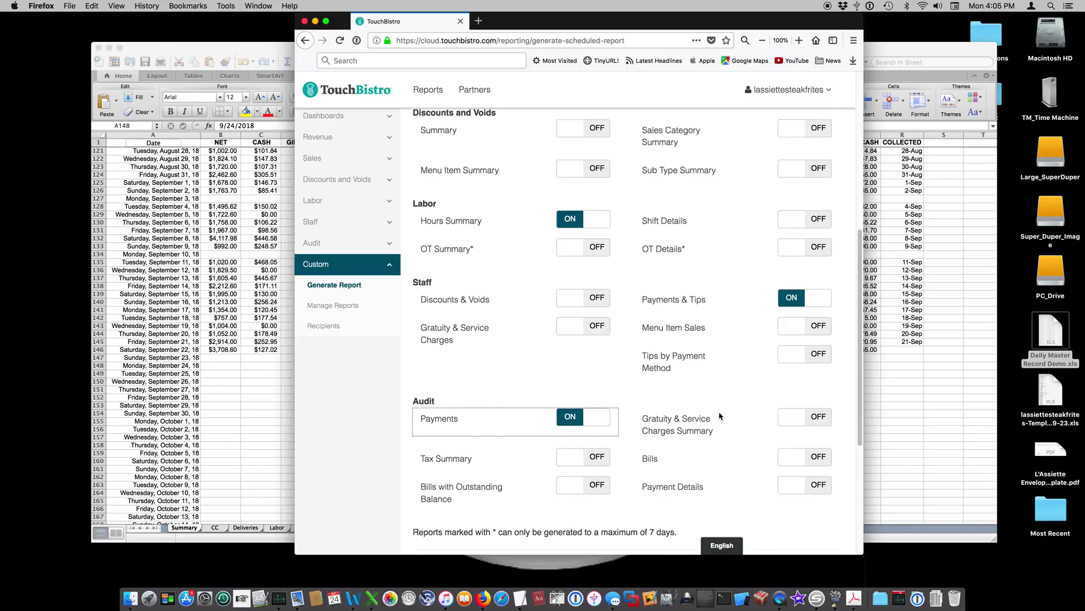
click(614, 447)
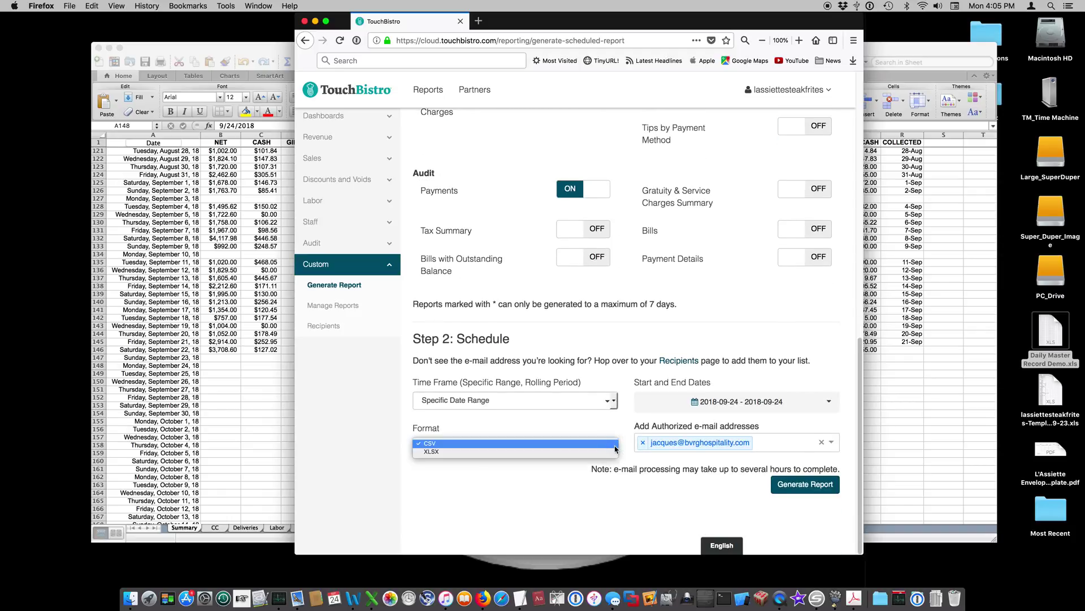
click(562, 452)
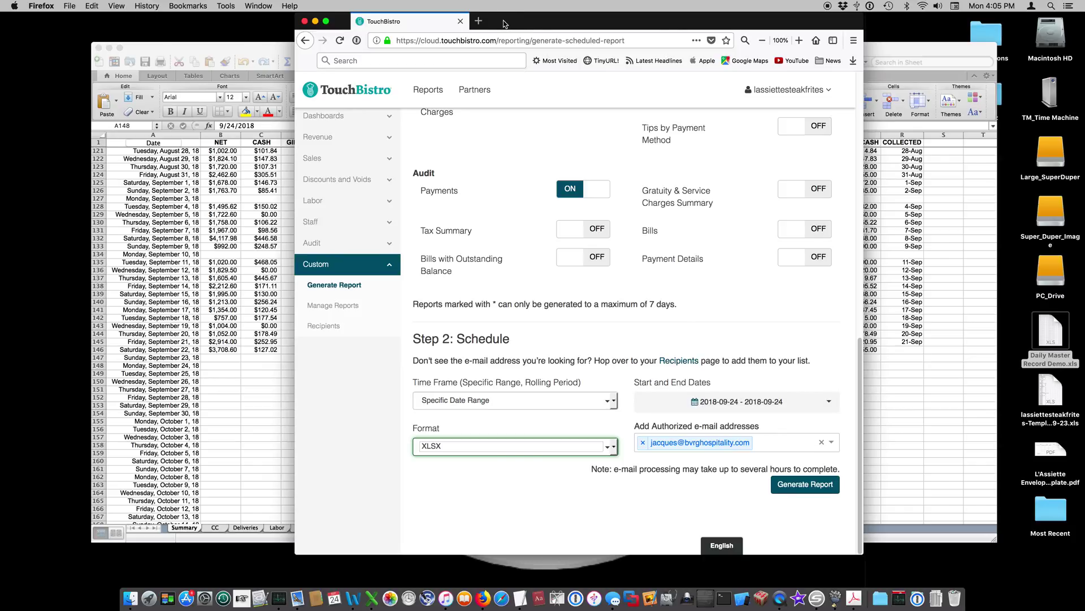
Move the browser out of the way and open the 2018-09-23 TemplateReport file from the desktop in Excel, repositioning its window
drag(502, 25, 1084, 148)
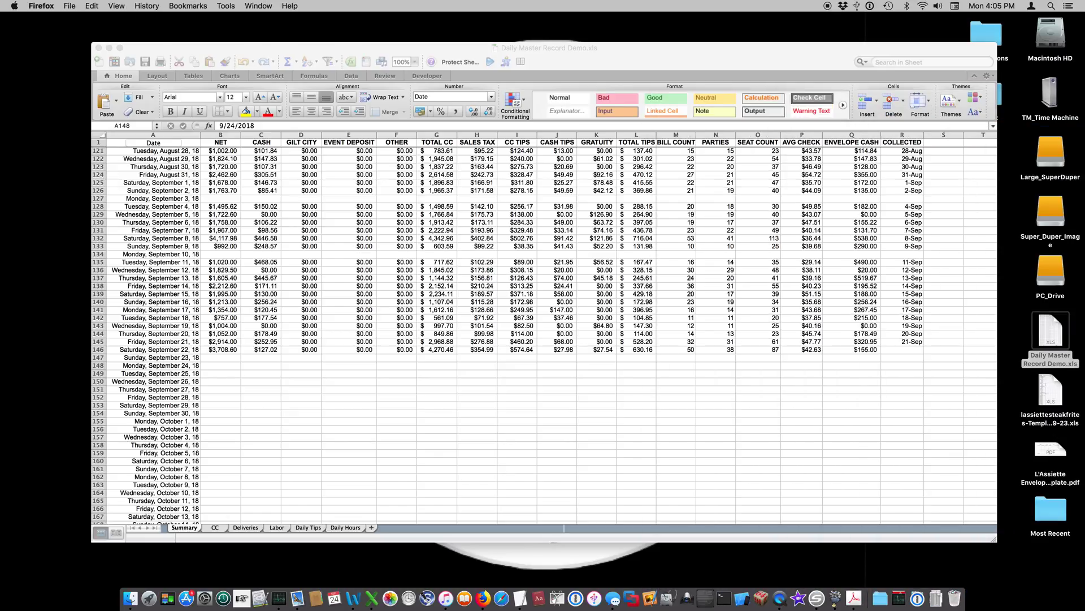
click(1052, 393)
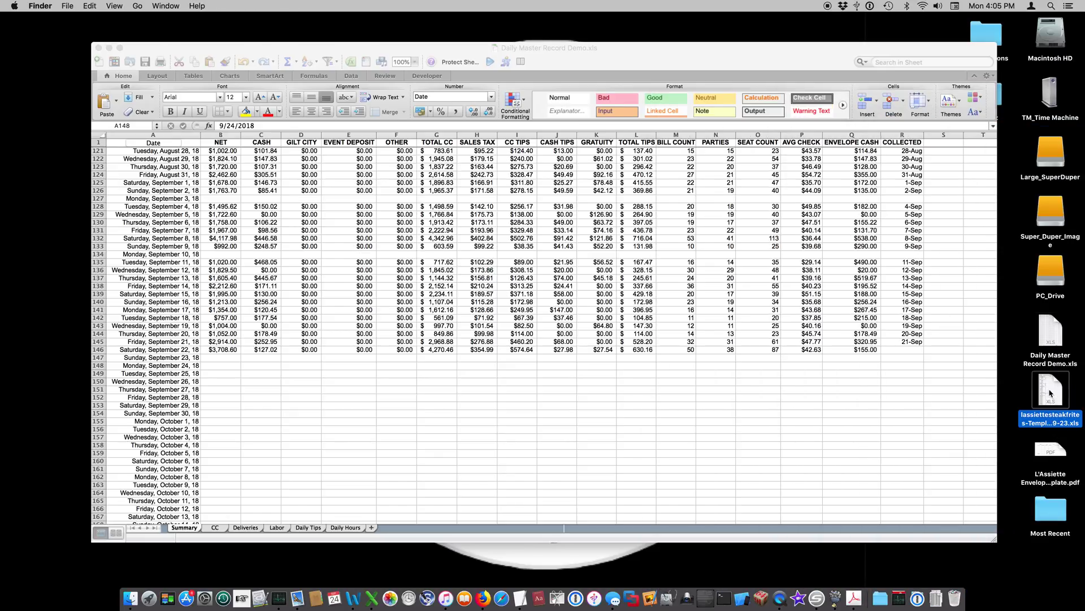
double_click(1049, 390)
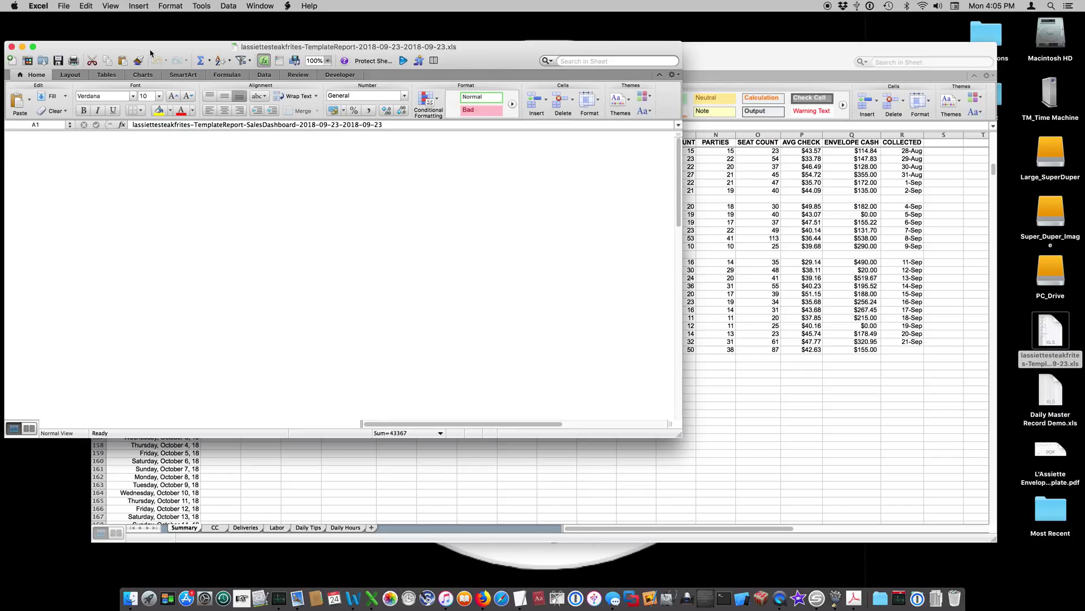
drag(145, 50, 182, 28)
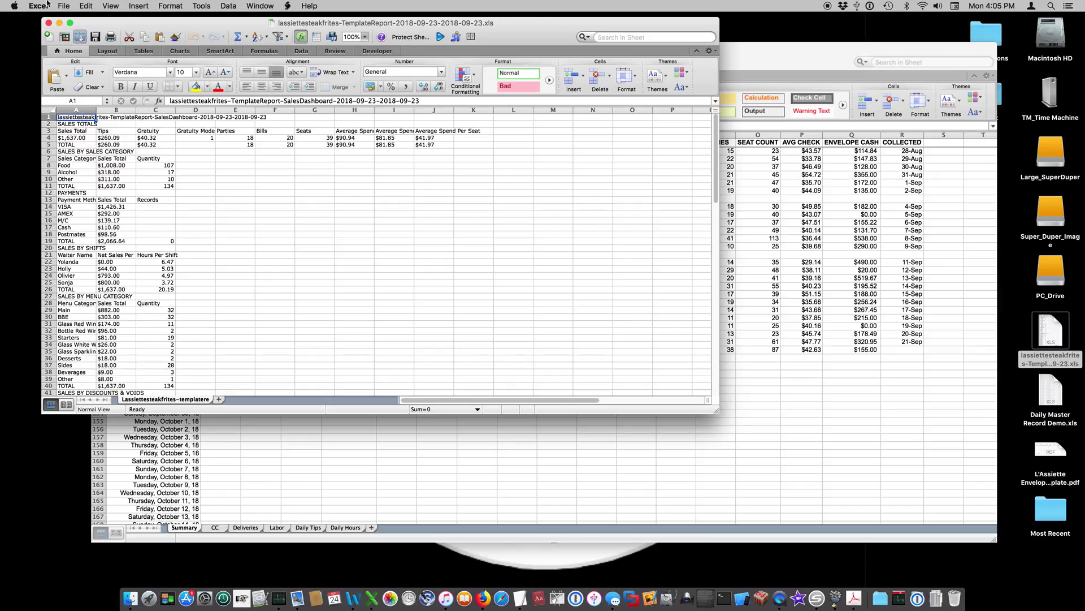
Autofit the template report's columns to their contents and lengthen its window to show more rows
drag(77, 110, 455, 109)
double_click(454, 109)
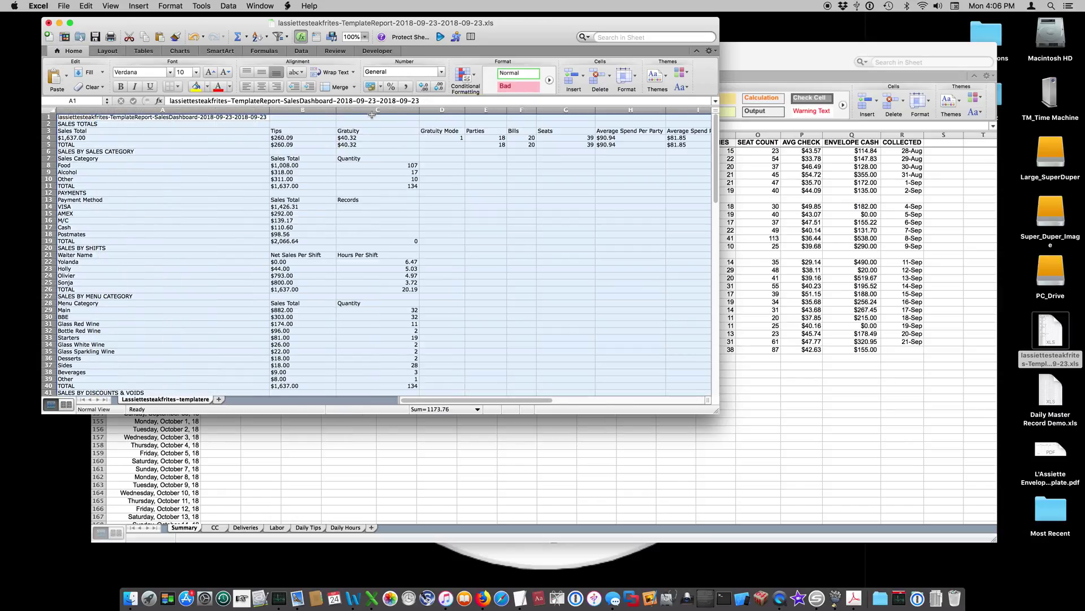
click(369, 101)
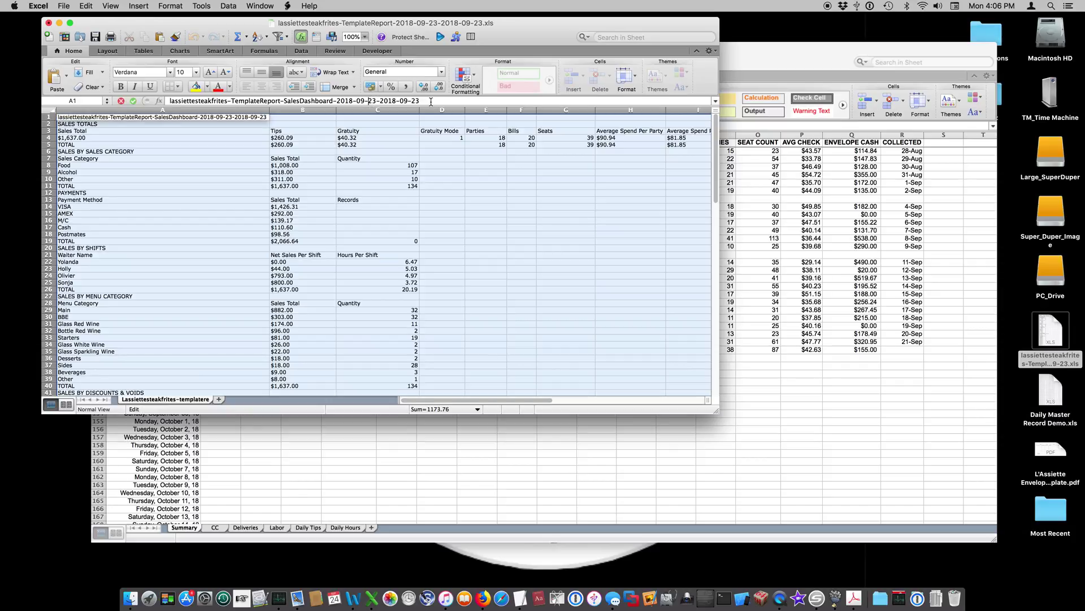
click(111, 118)
click(107, 124)
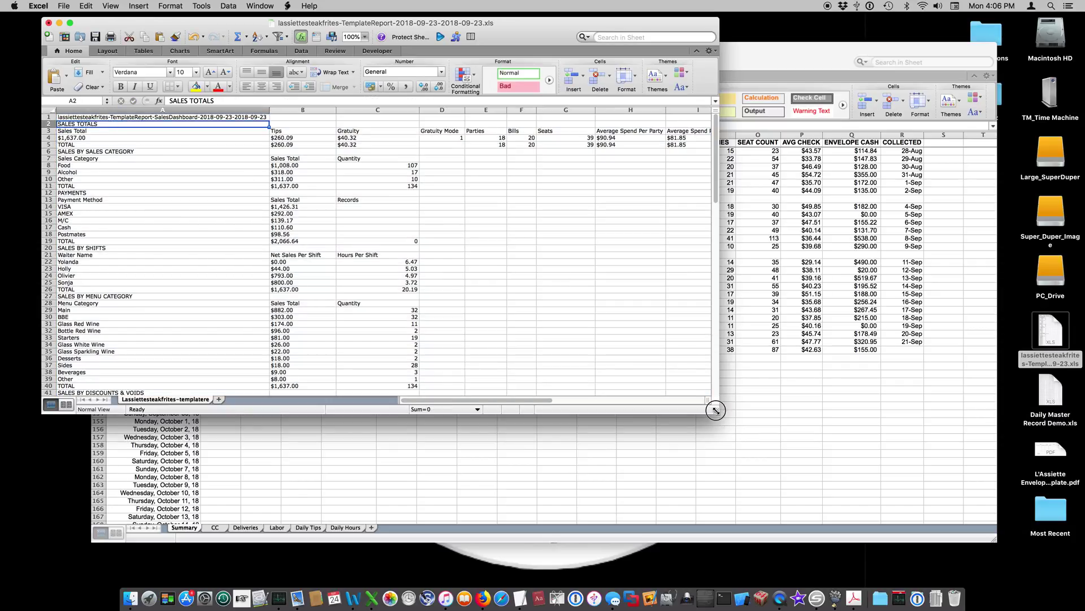
drag(716, 410, 713, 524)
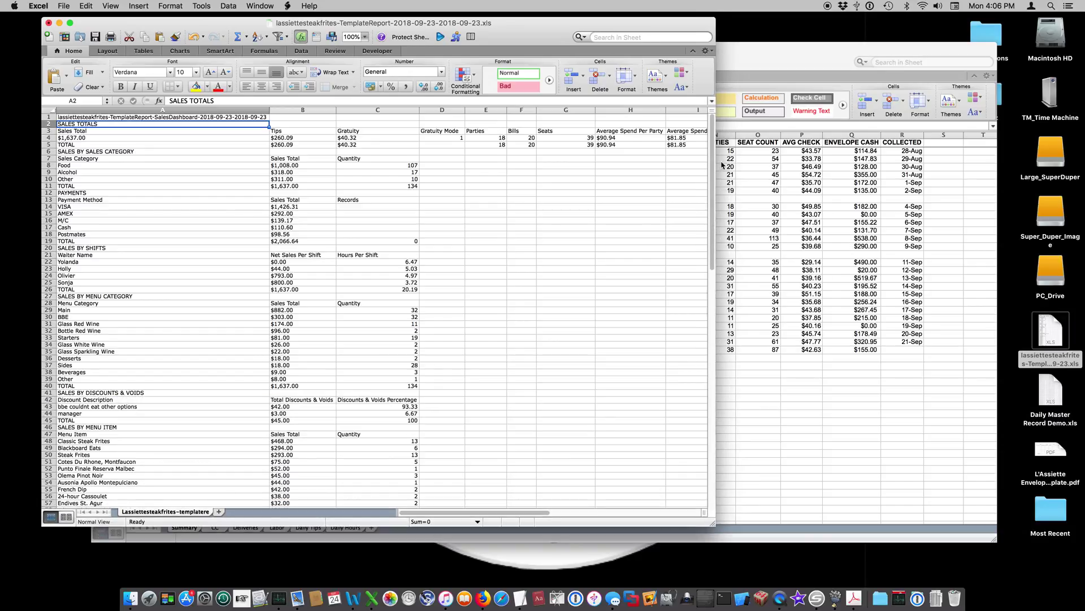
Return to Daily Master Record Demo.xls, select the Sunday, September 23 date and run the custom macro to import the report data
drag(712, 157, 706, 105)
click(739, 60)
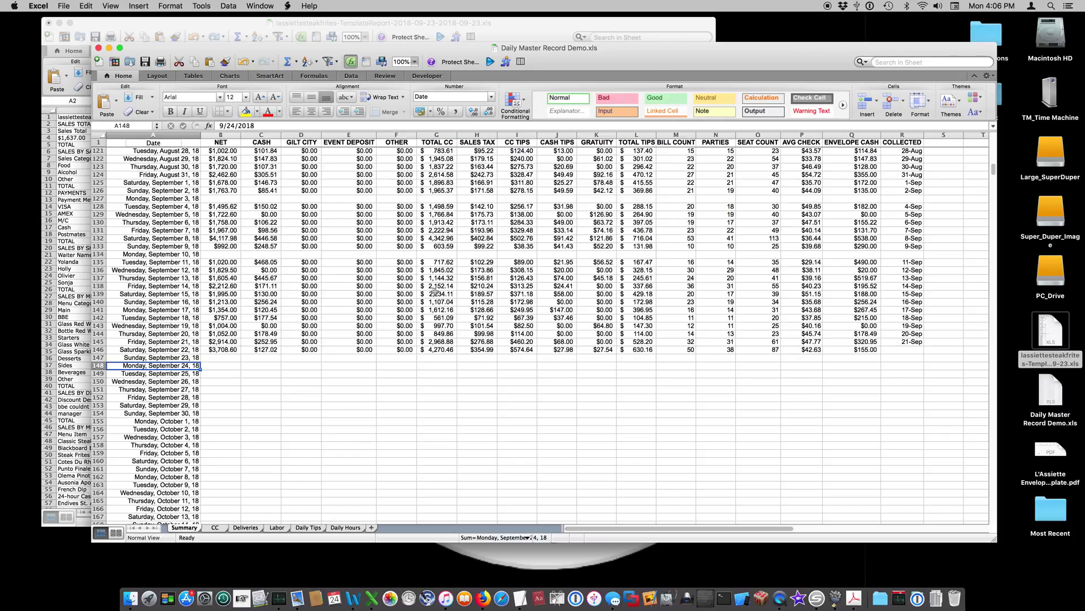
click(137, 359)
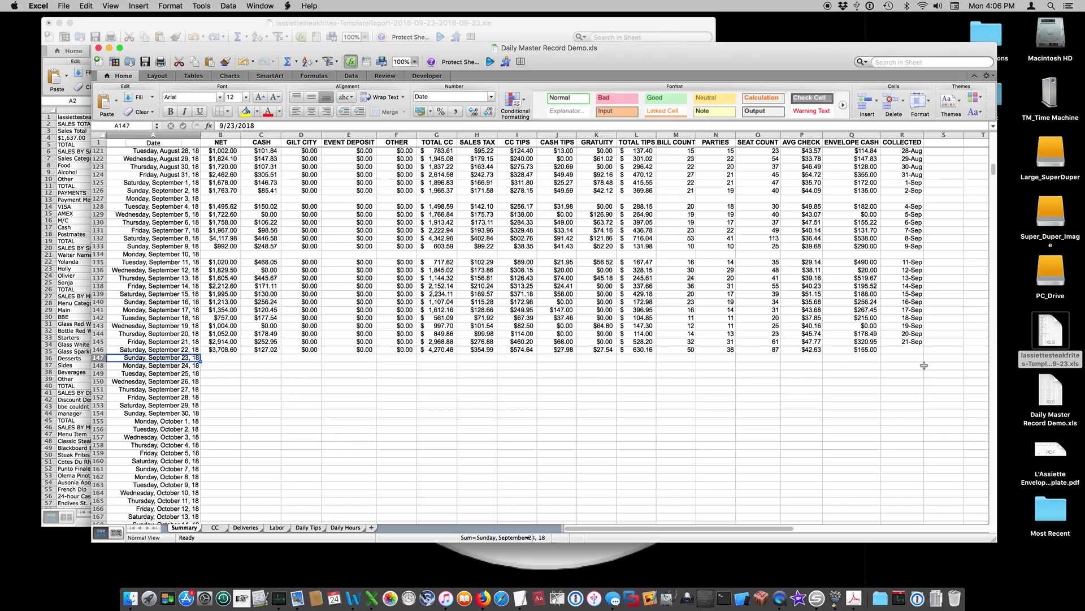
click(505, 62)
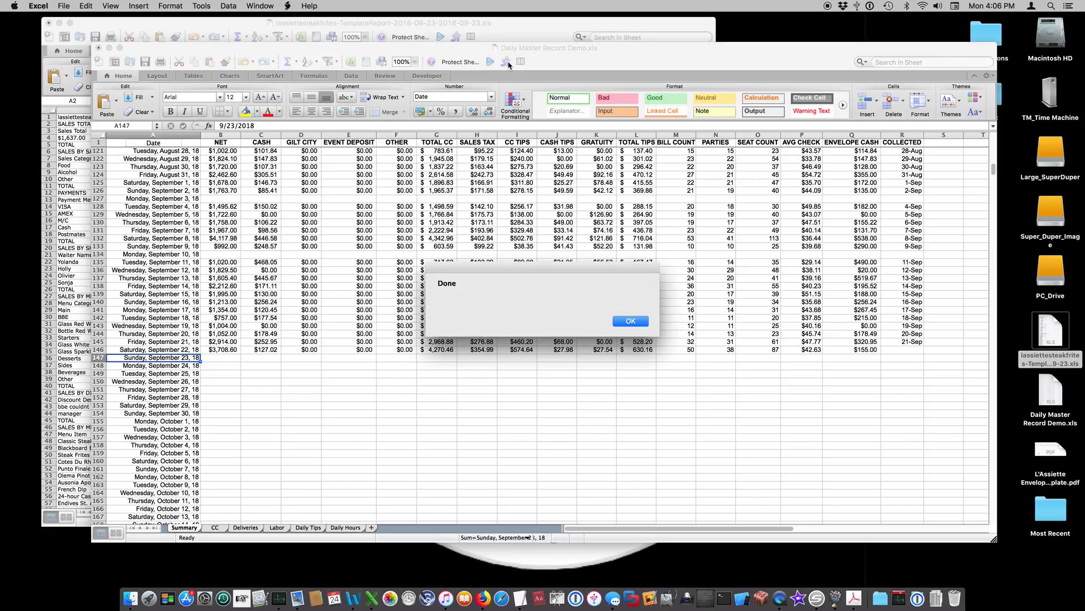
click(633, 323)
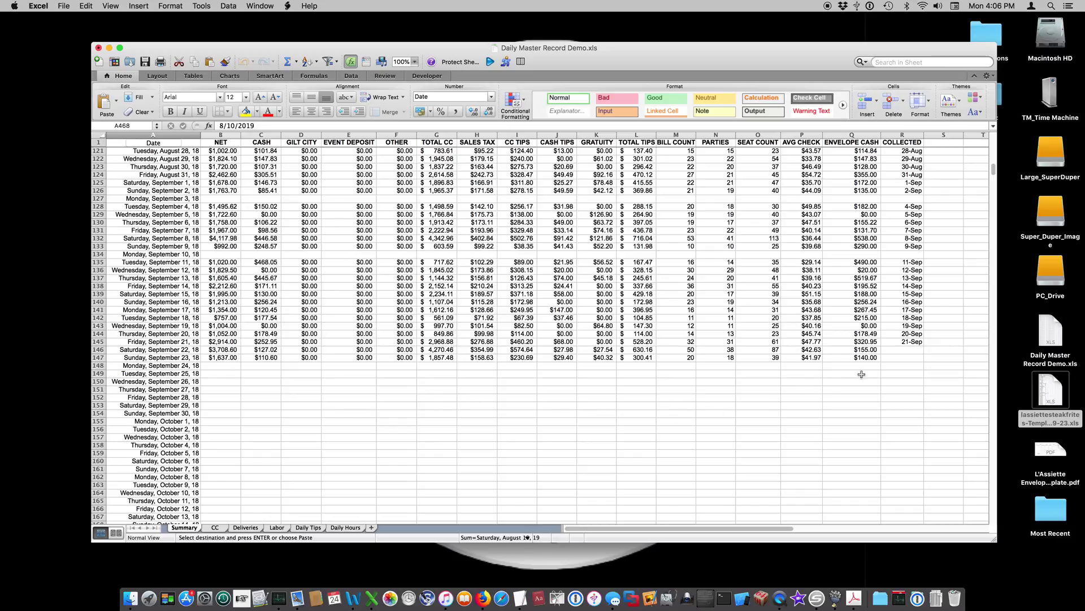
Check the imported September 23 entries on the CC, Deliveries, Labor and Daily Tips sheets, ending on Summary
click(217, 527)
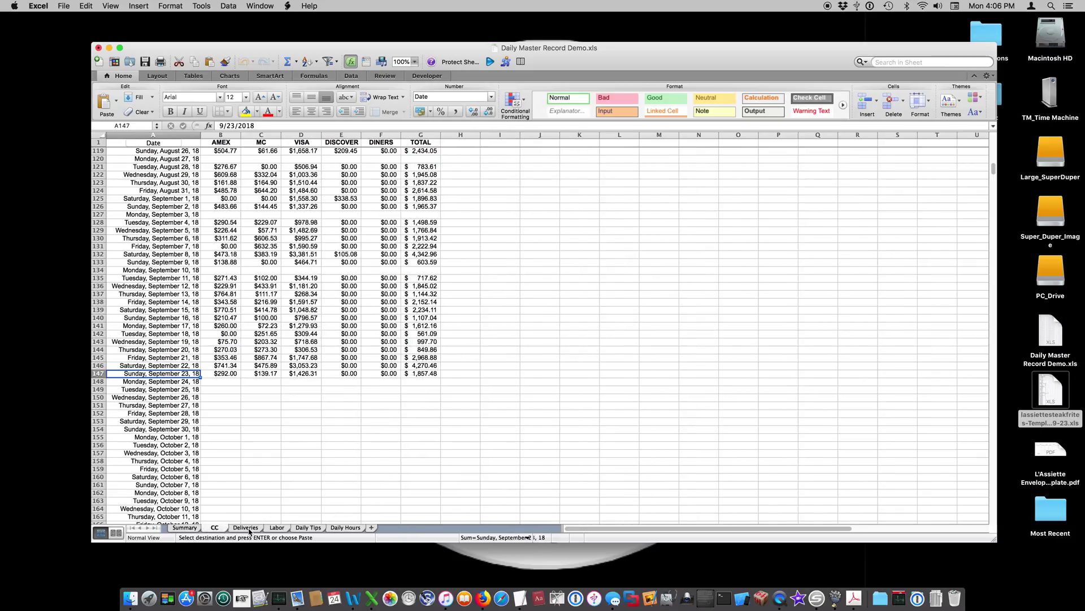
click(248, 529)
click(286, 529)
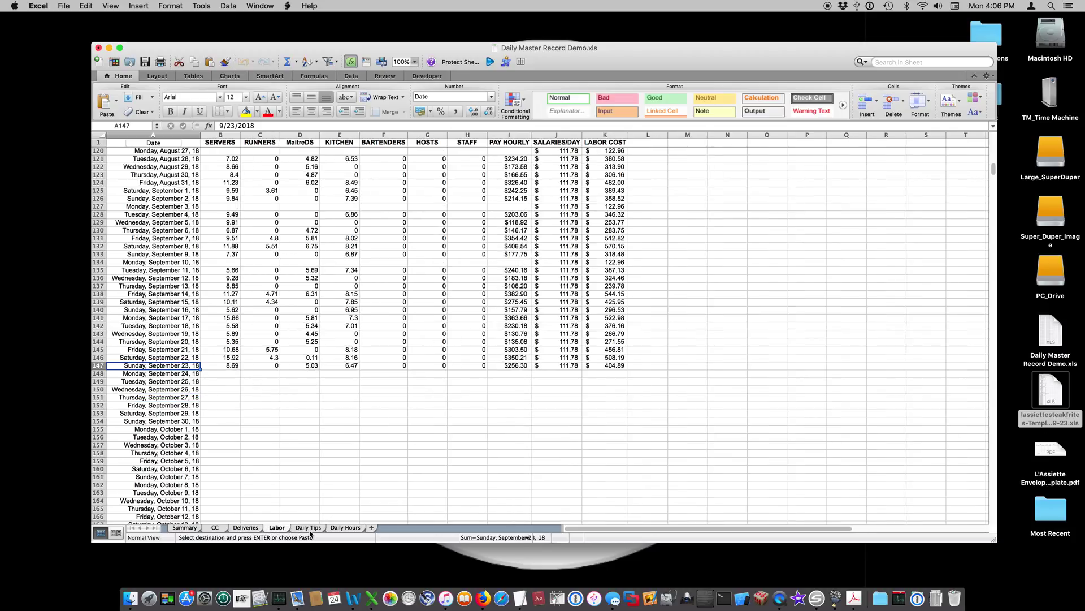
click(308, 528)
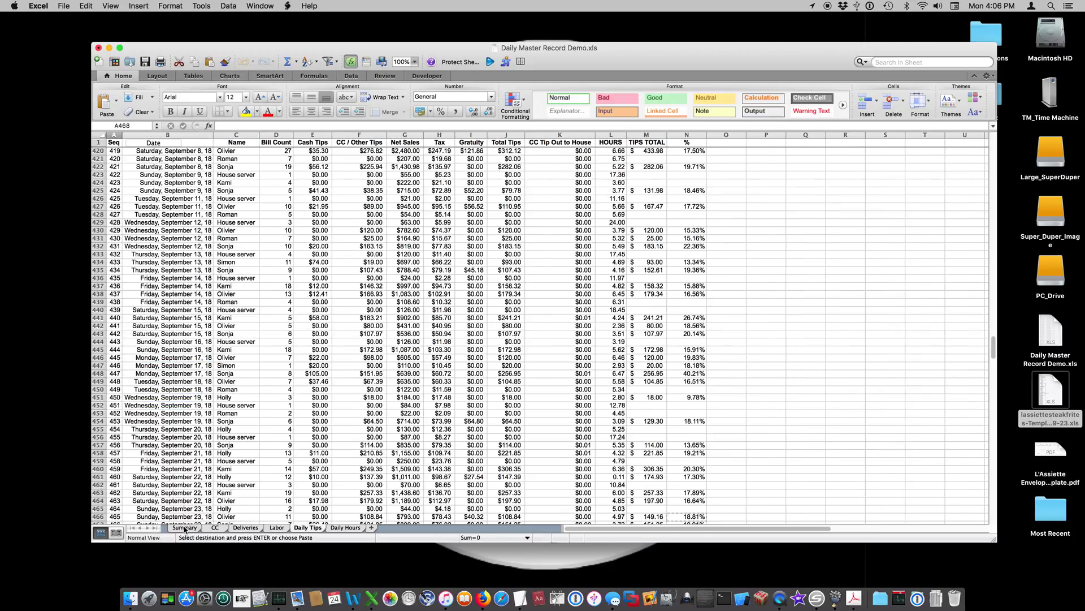
click(185, 528)
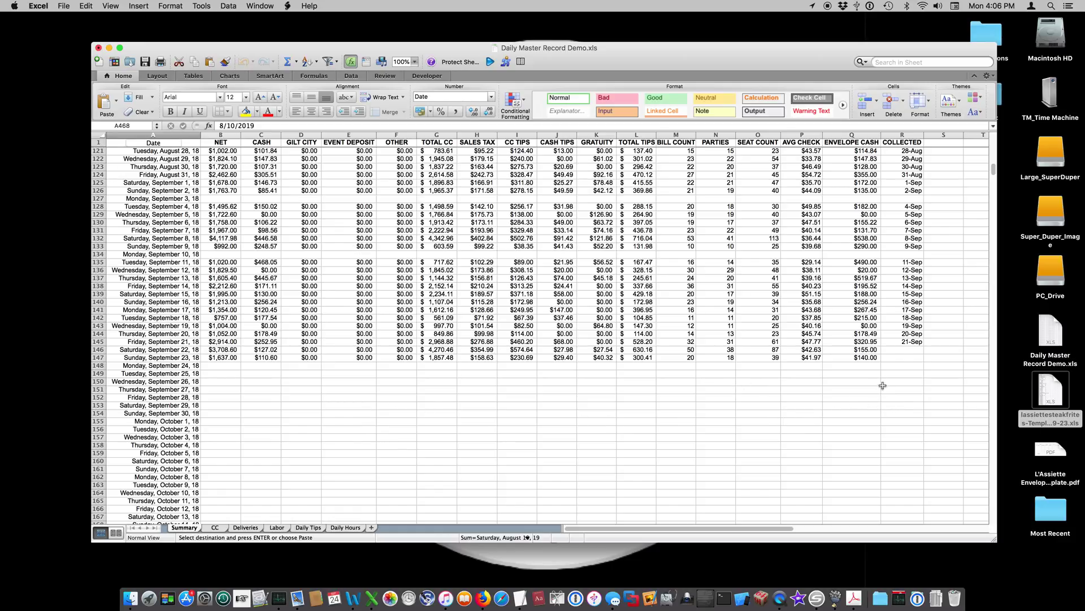
Examine the Summary sheet's envelope cash amounts and collected cells for September 22 and 23
click(869, 350)
drag(869, 350, 867, 357)
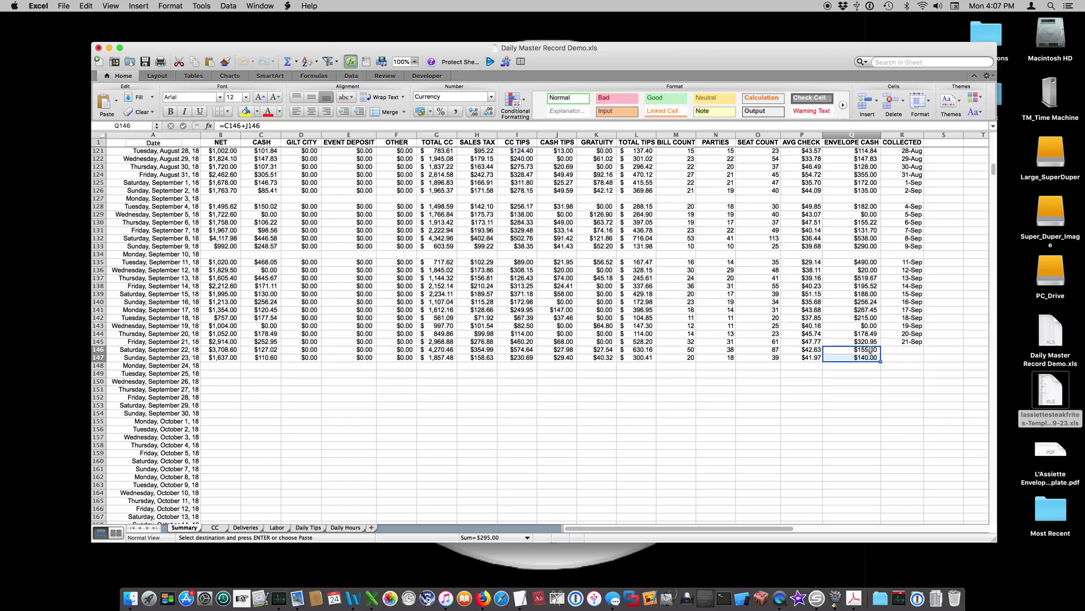
click(910, 347)
click(907, 357)
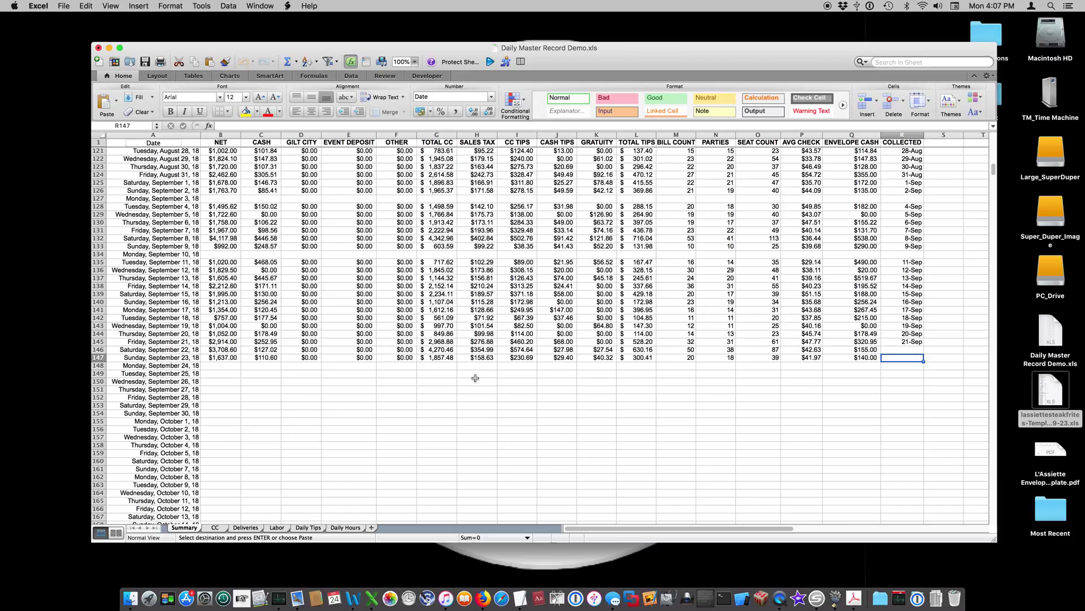
Select the Summary sheet's sales tax amounts for August 1 through August 31 to read their sum
scroll(500, 368, up, 7)
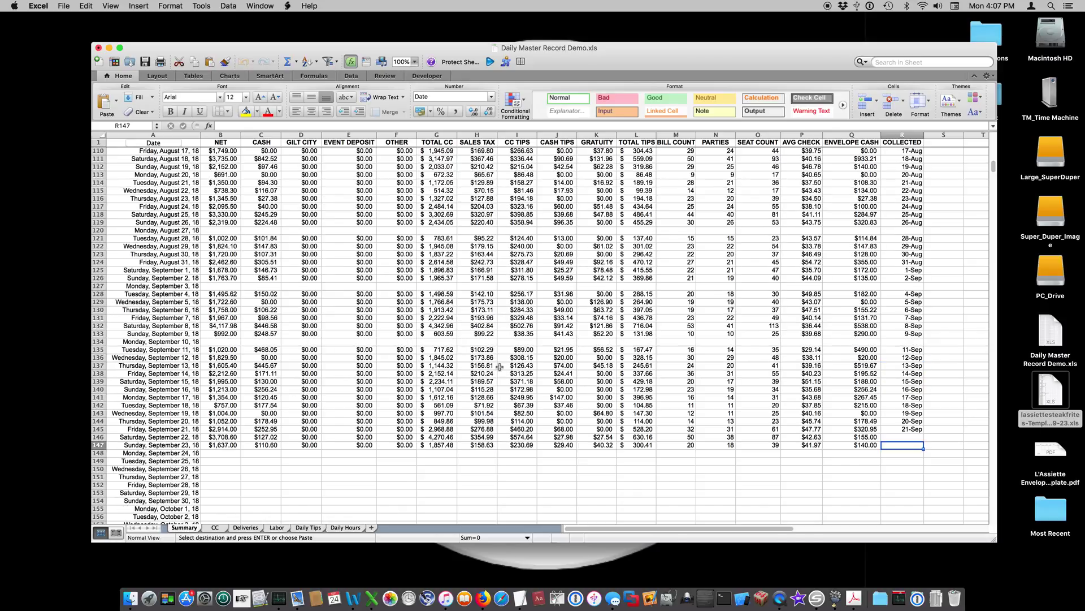
scroll(500, 367, up, 3)
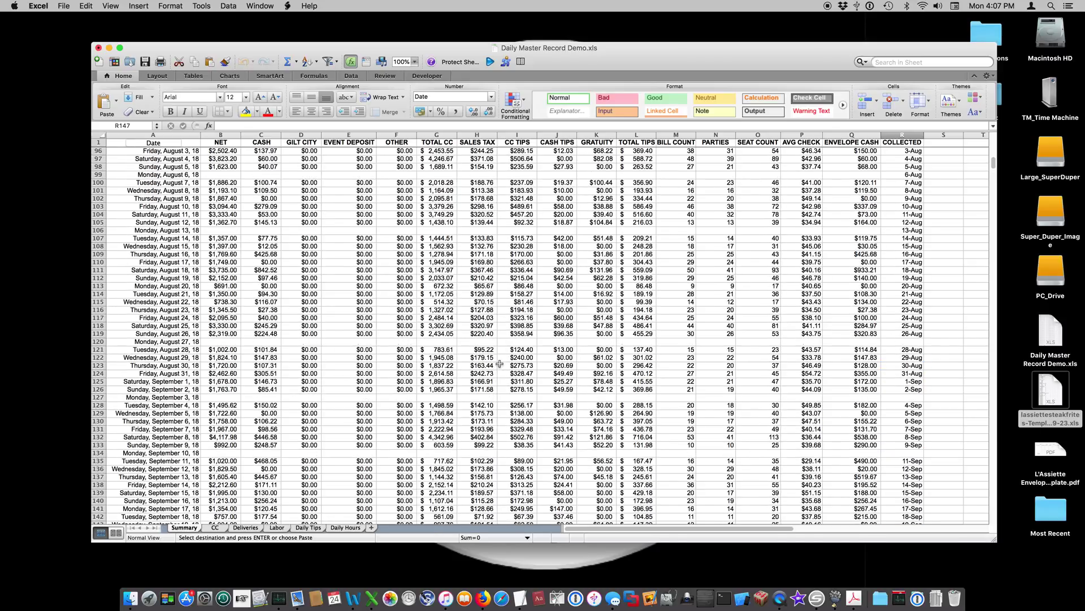
scroll(500, 364, up, 1)
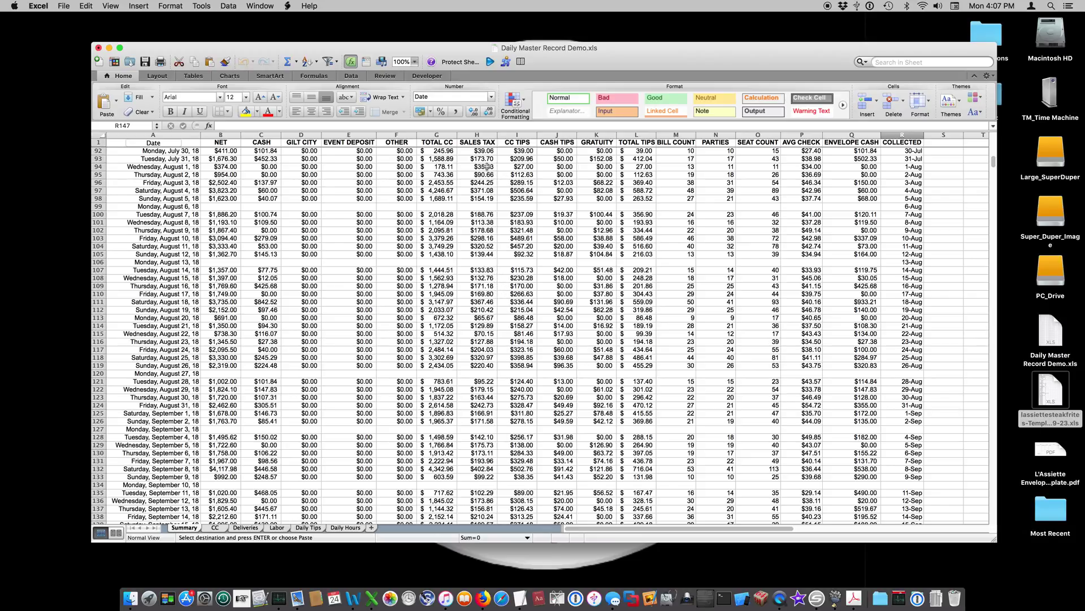
drag(484, 167, 485, 404)
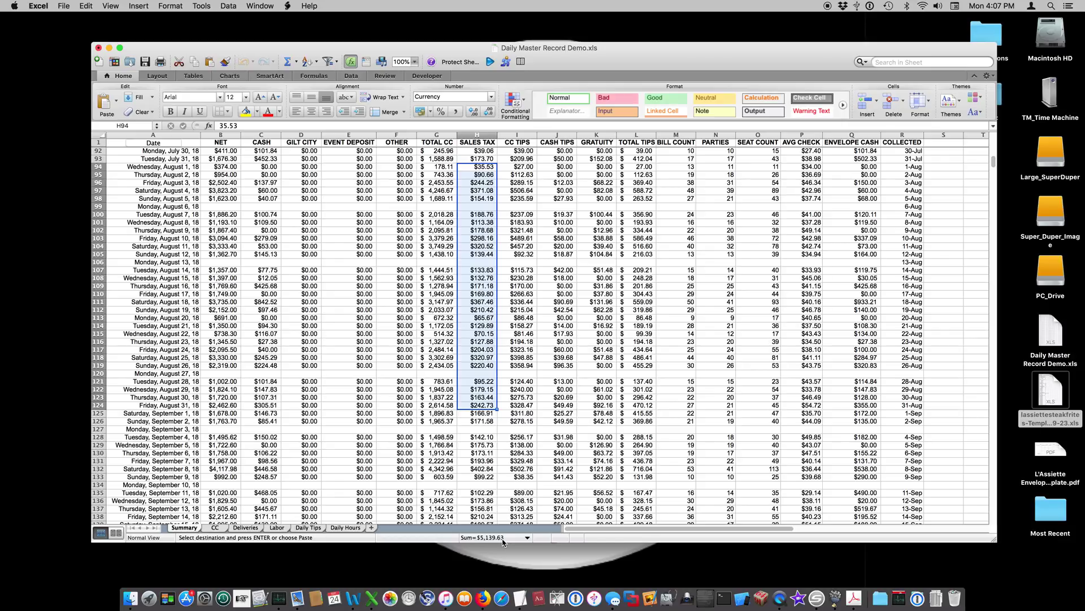
click(481, 413)
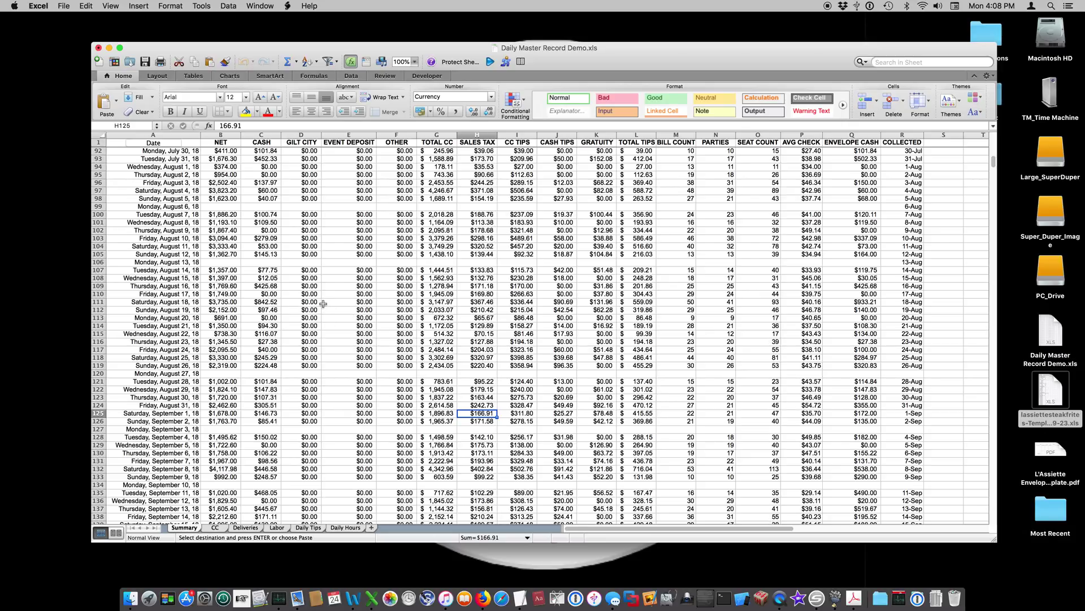
Select the Tuesday, August 14 date and run the QuickMonthlyLook macro to extract the August 2018 summary
click(154, 270)
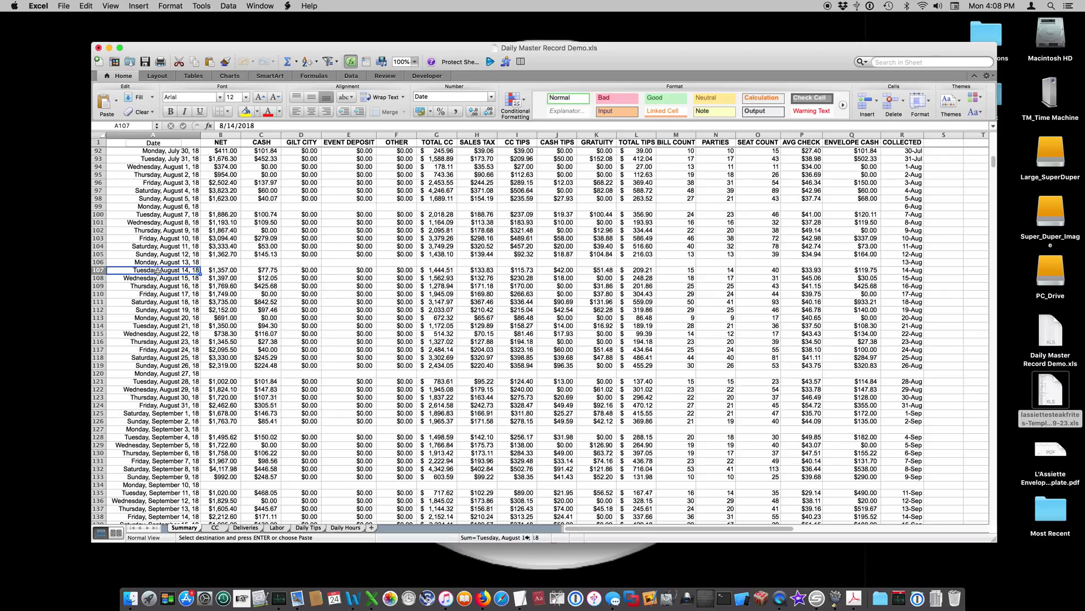
click(491, 62)
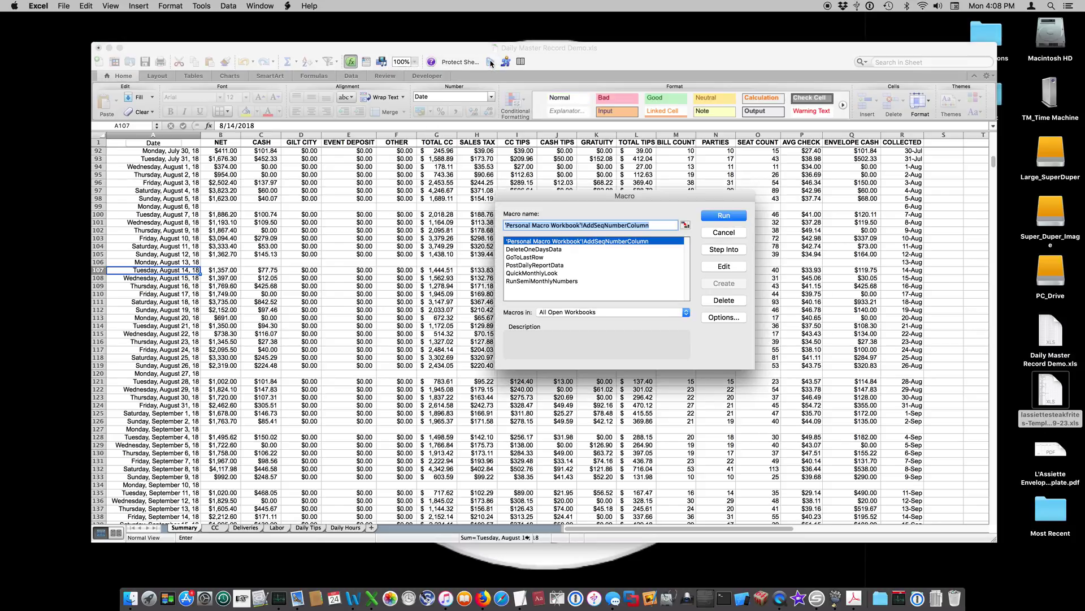
click(545, 274)
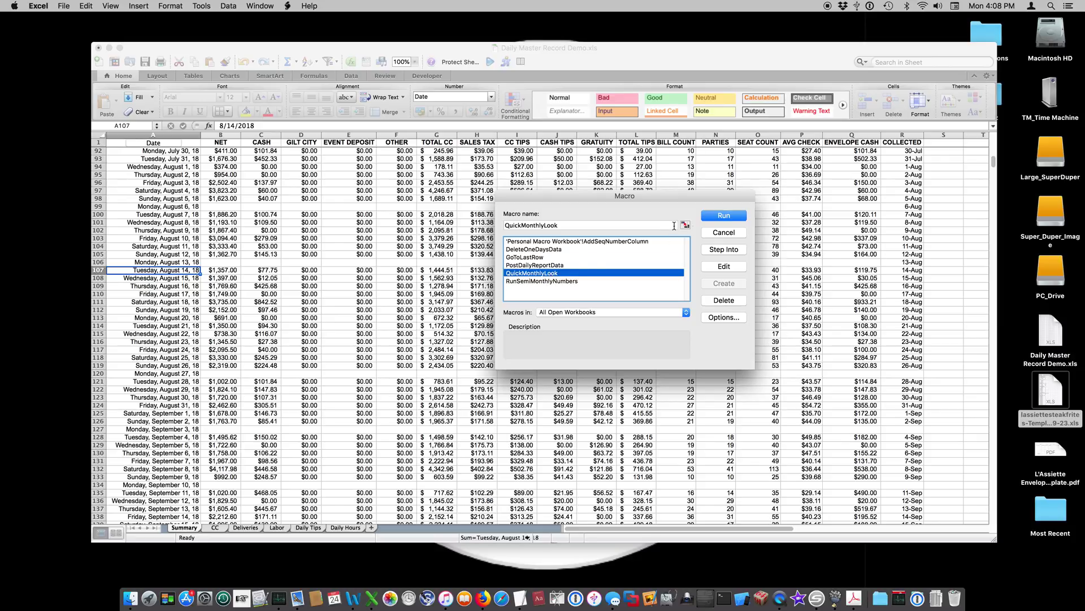
click(724, 216)
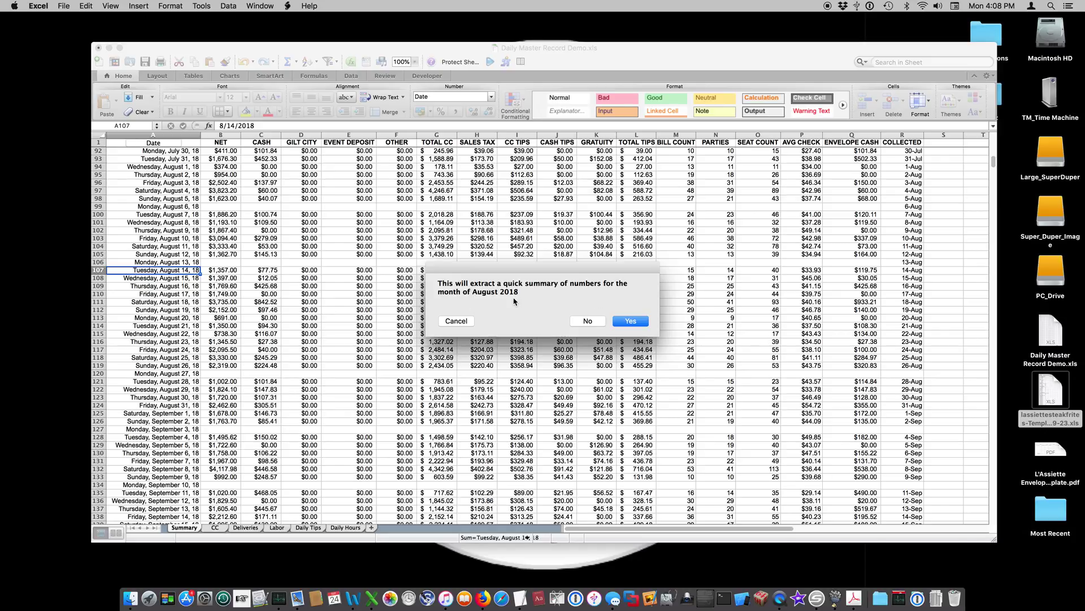
click(632, 322)
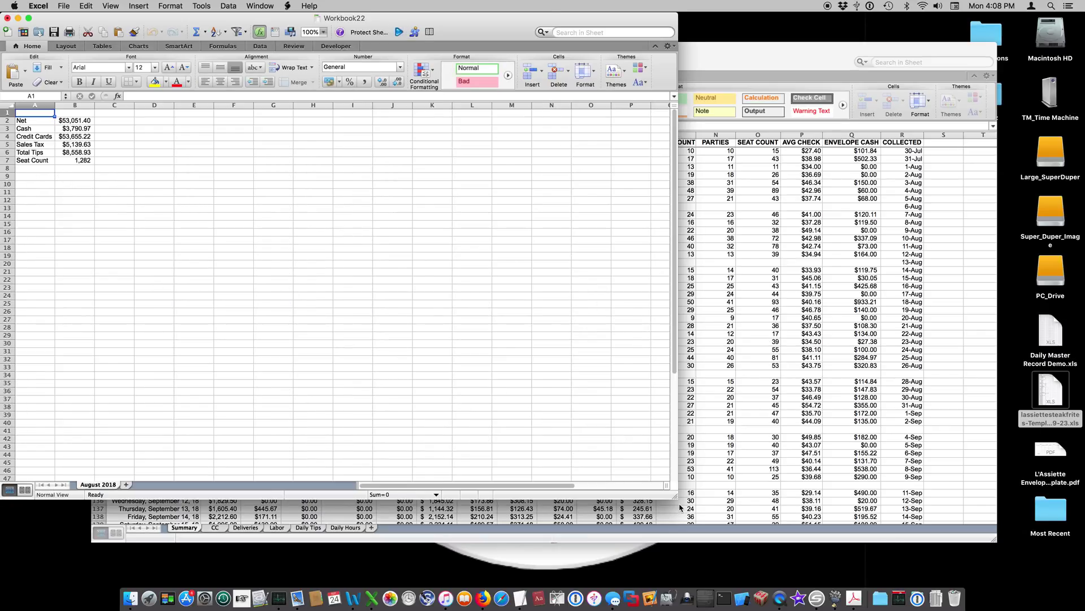
Shrink the new August 2018 workbook's window, enlarge its view to 200% and check the Sales Tax total
drag(678, 501, 350, 375)
drag(79, 18, 100, 18)
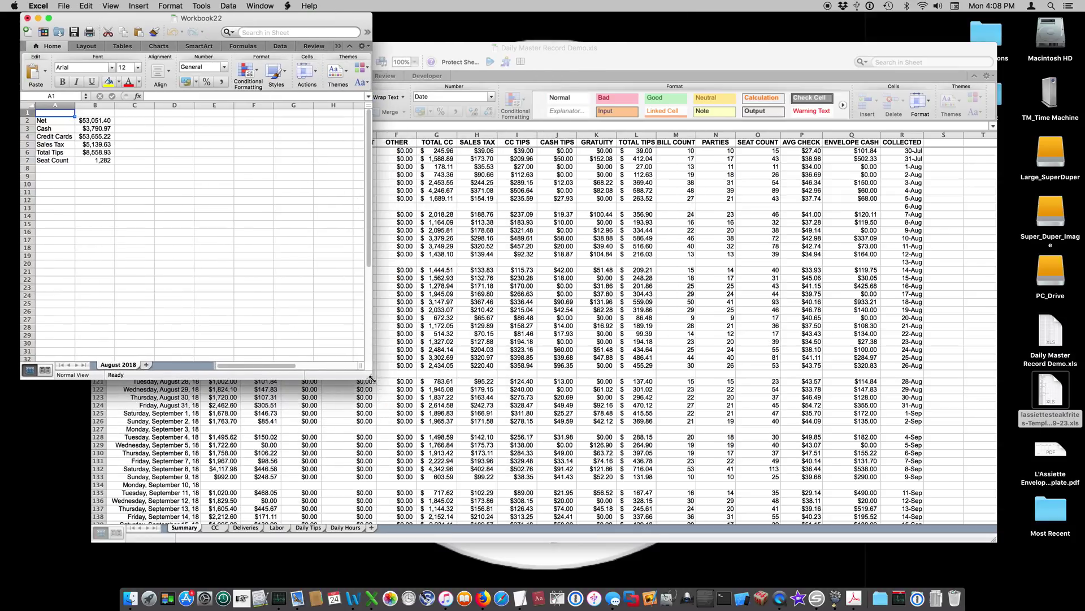
drag(370, 378, 525, 441)
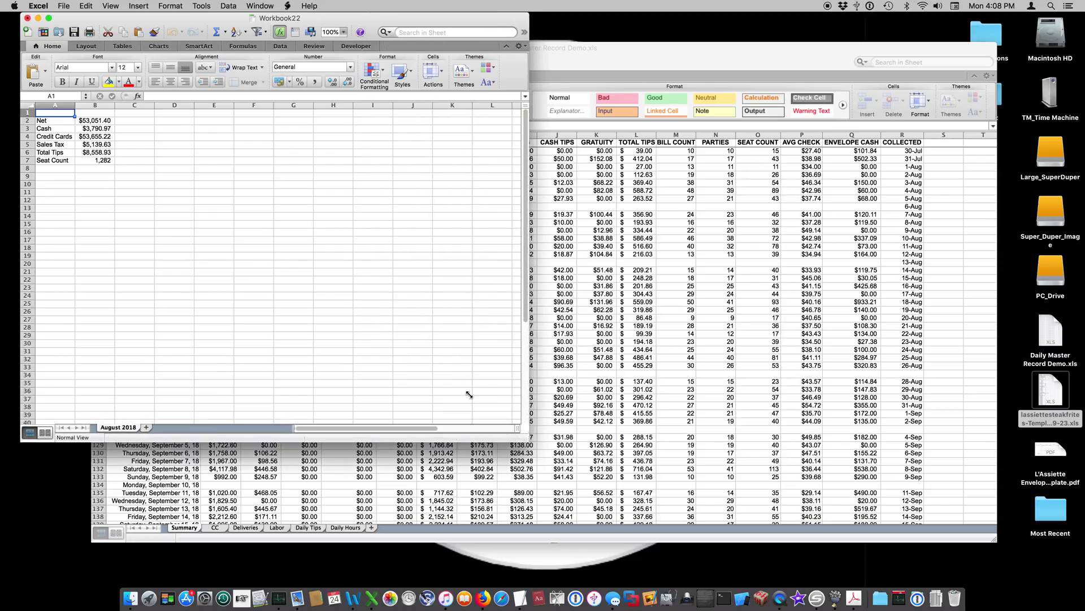
click(345, 32)
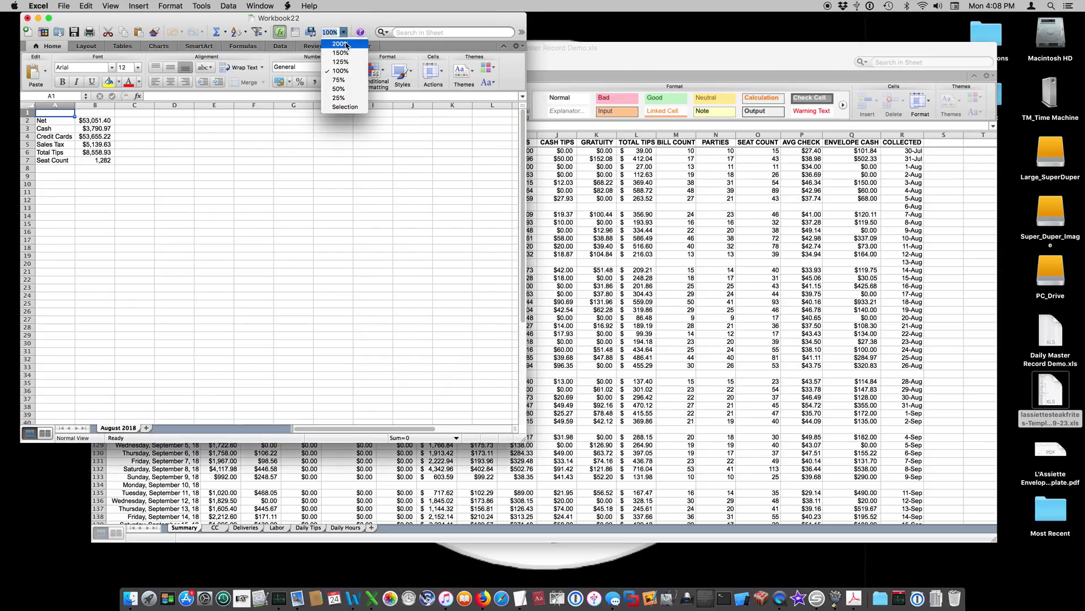
click(339, 46)
click(182, 296)
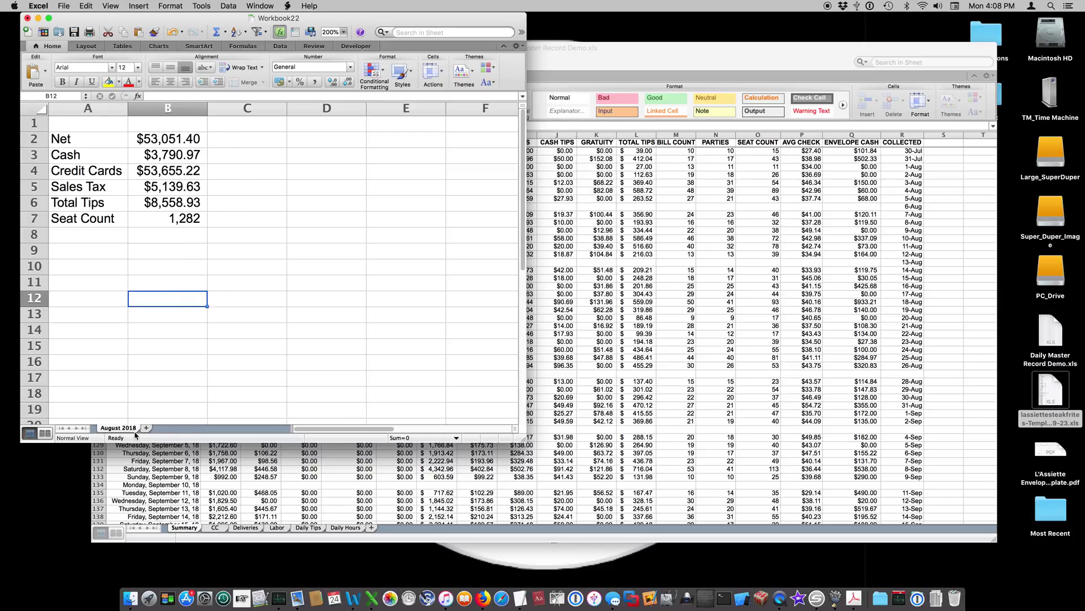
click(168, 188)
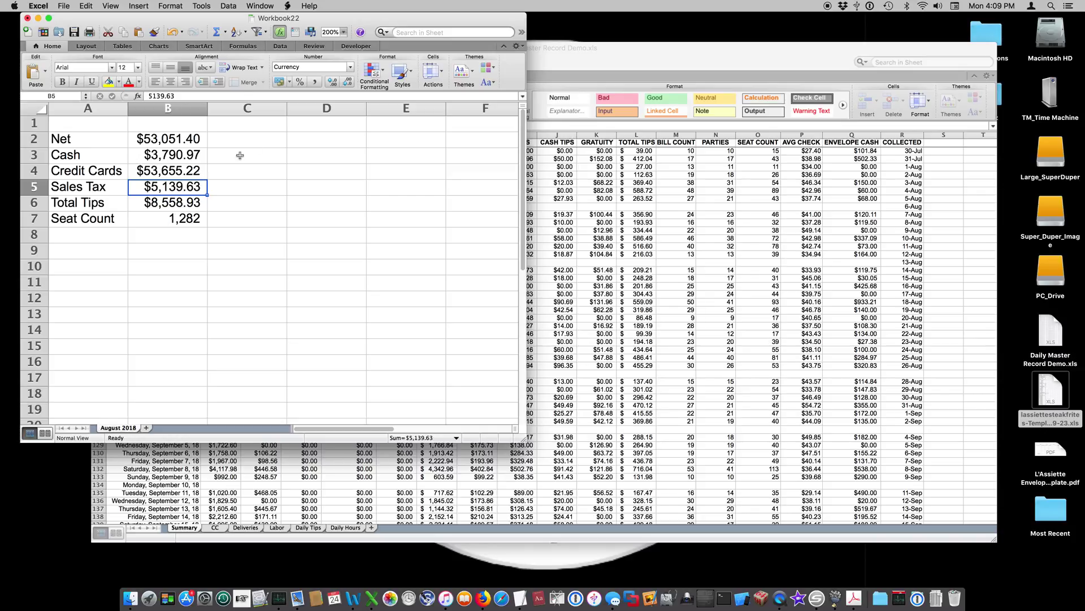
Close the August 2018 summary workbook and look through the Labor, Deliveries and CC sheets, ending on Summary
click(27, 19)
click(236, 88)
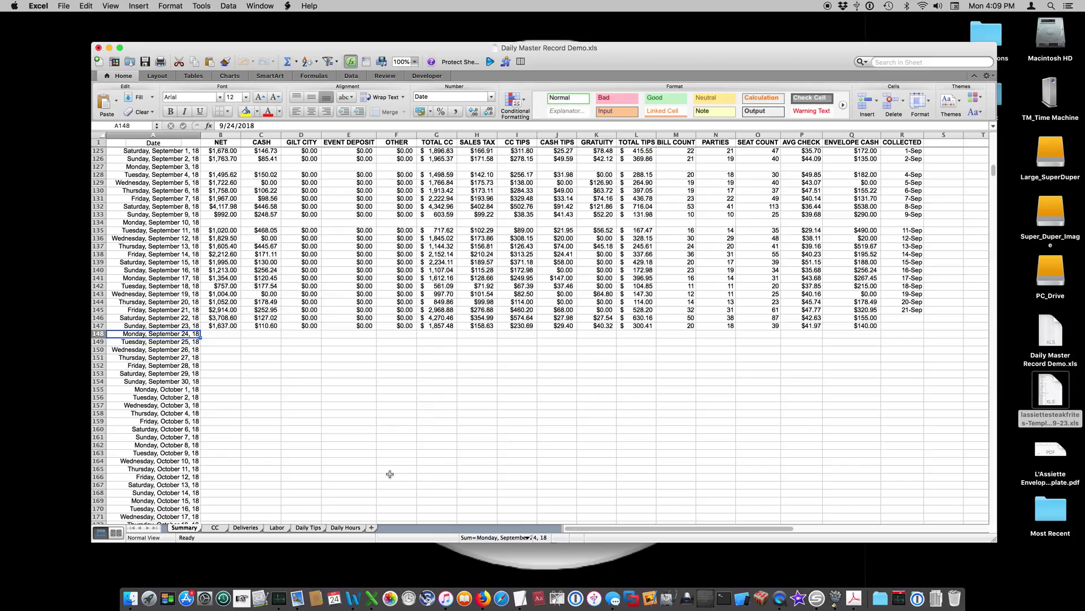
click(276, 529)
click(246, 528)
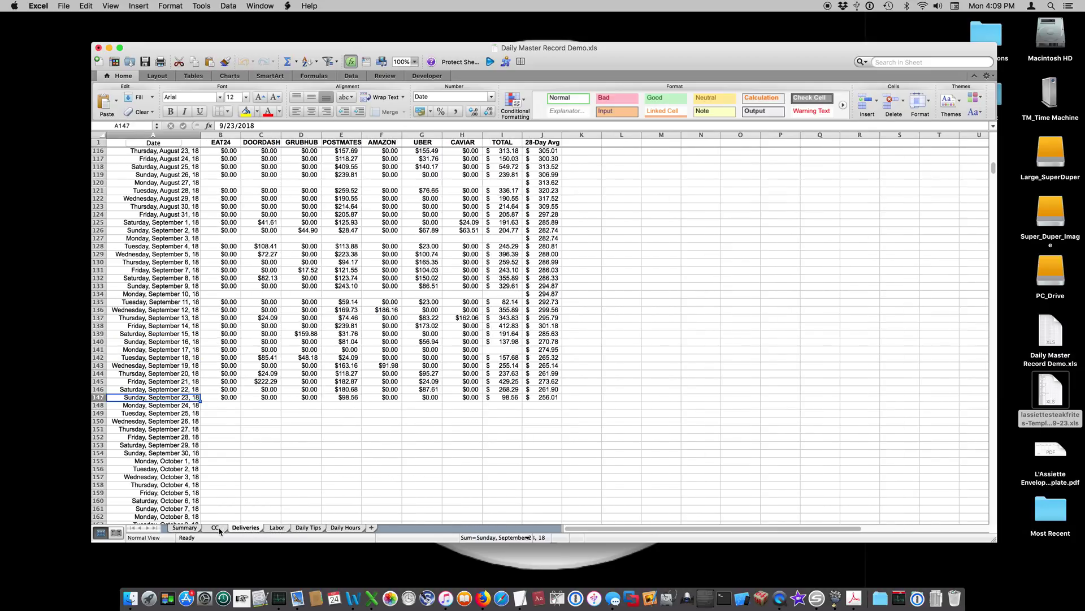
click(215, 528)
click(184, 529)
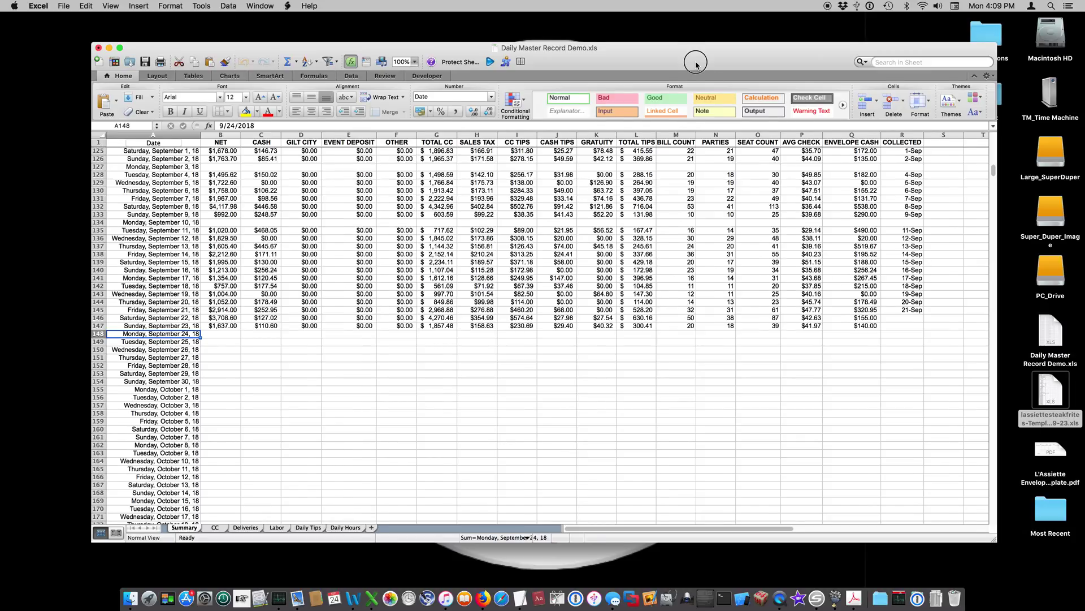
Select the Sunday, September 9 date and run the semi-monthly macro to extract hours and tips for the 1st half of Sep 2018
drag(696, 62, 711, 66)
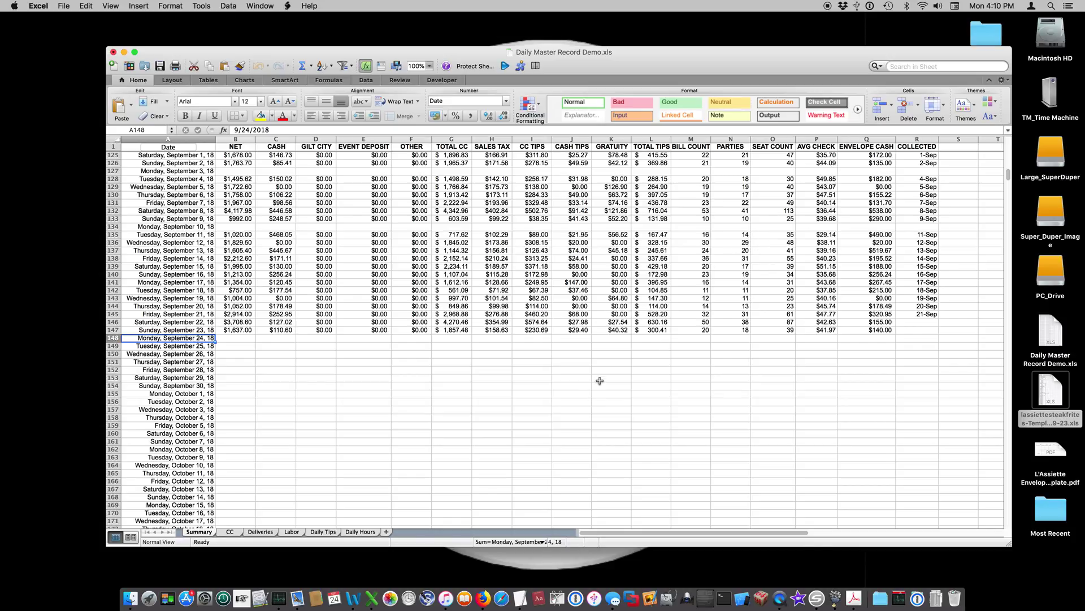
click(174, 187)
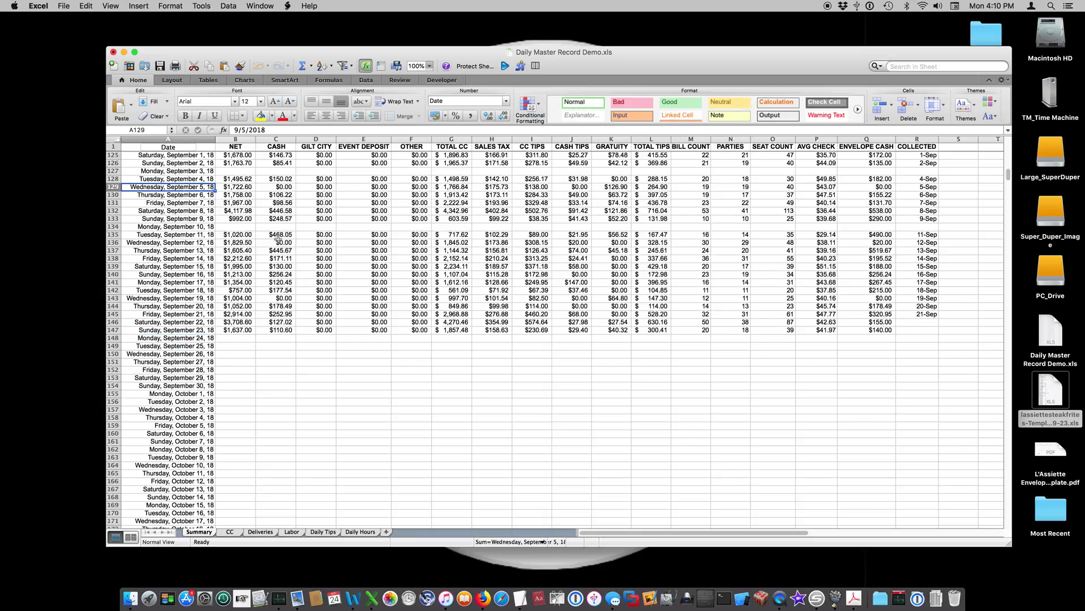
click(182, 218)
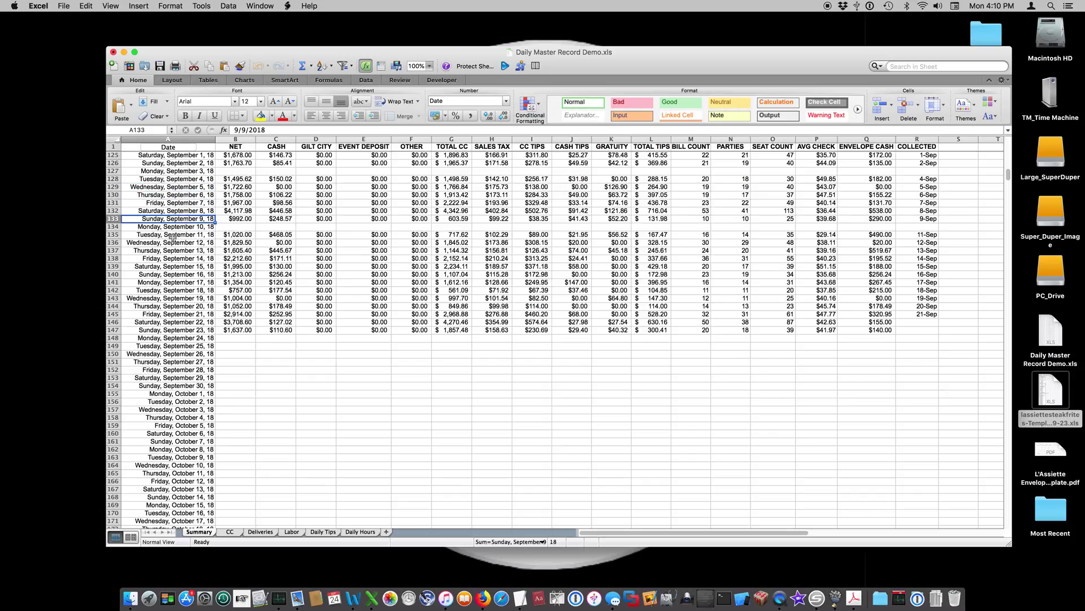
click(536, 66)
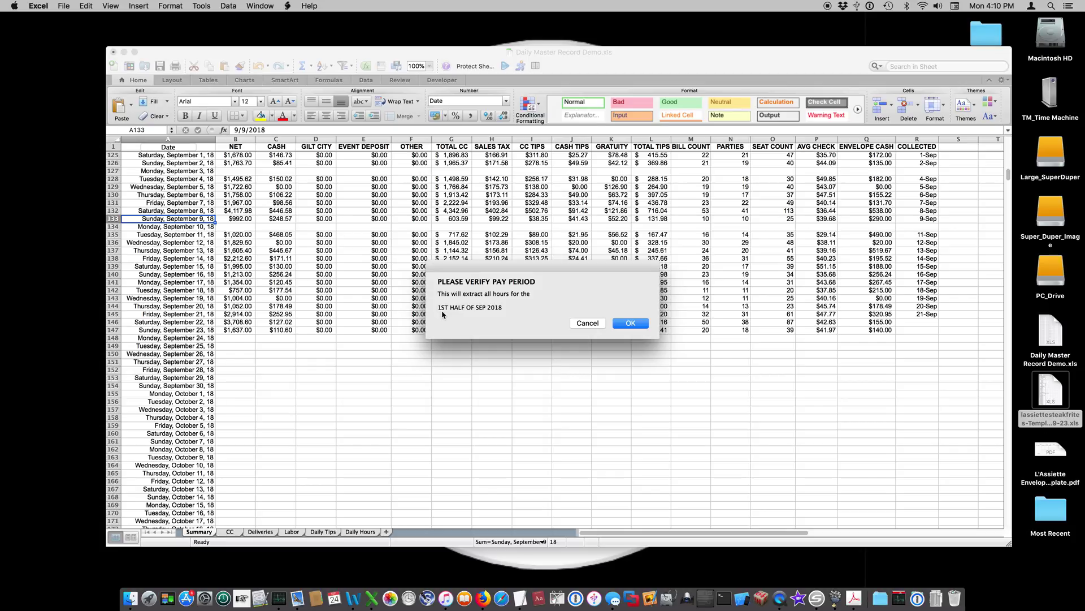
click(631, 322)
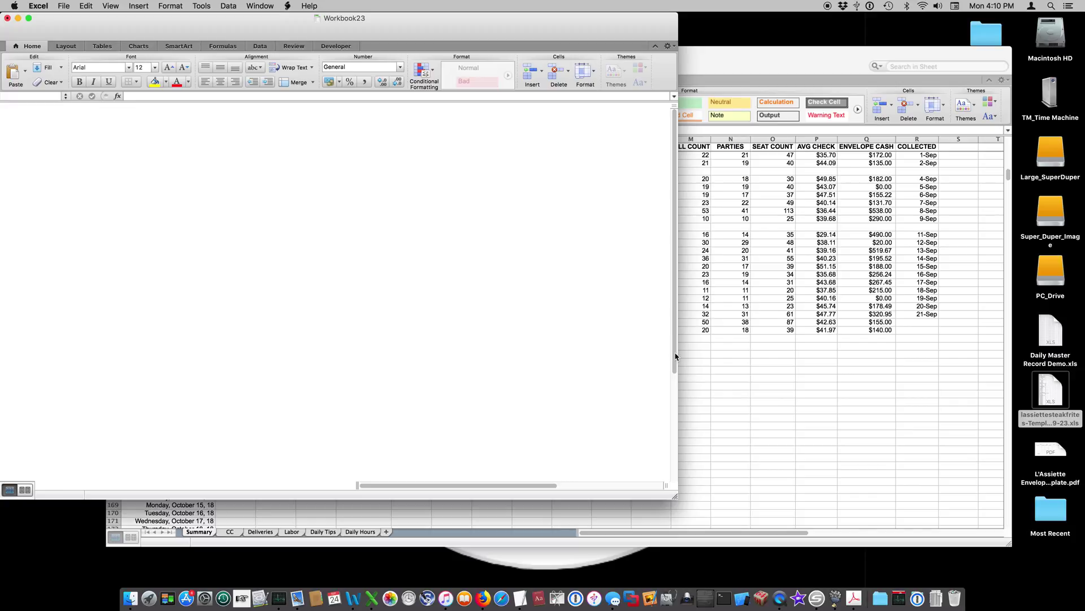
click(634, 325)
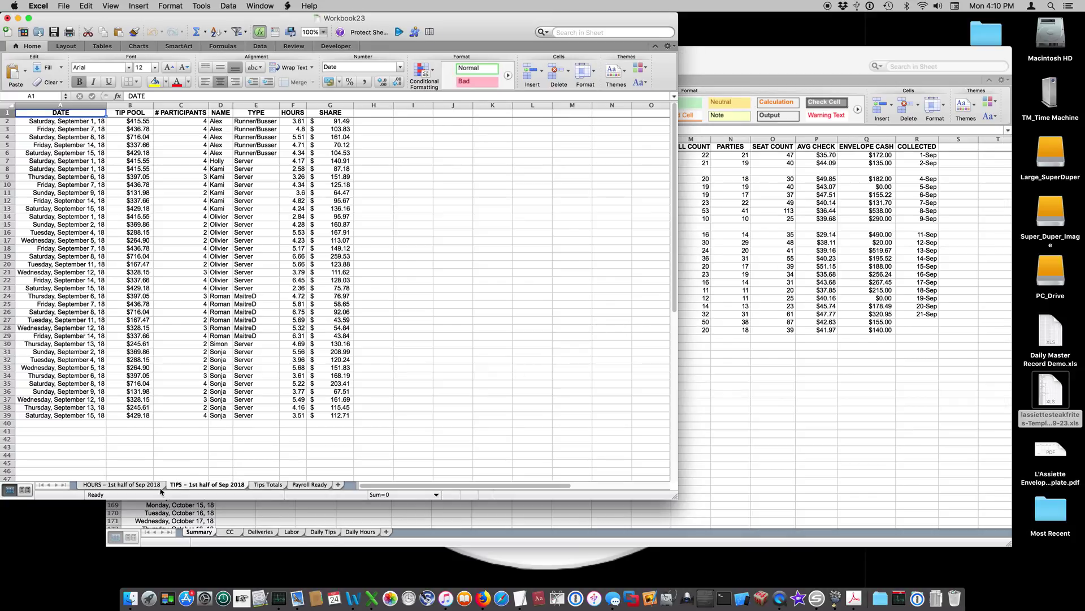
Examine the extracted hours, tips and Tips Totals sheets for the 1st half of Sep 2018, ending on Payroll Ready
click(121, 485)
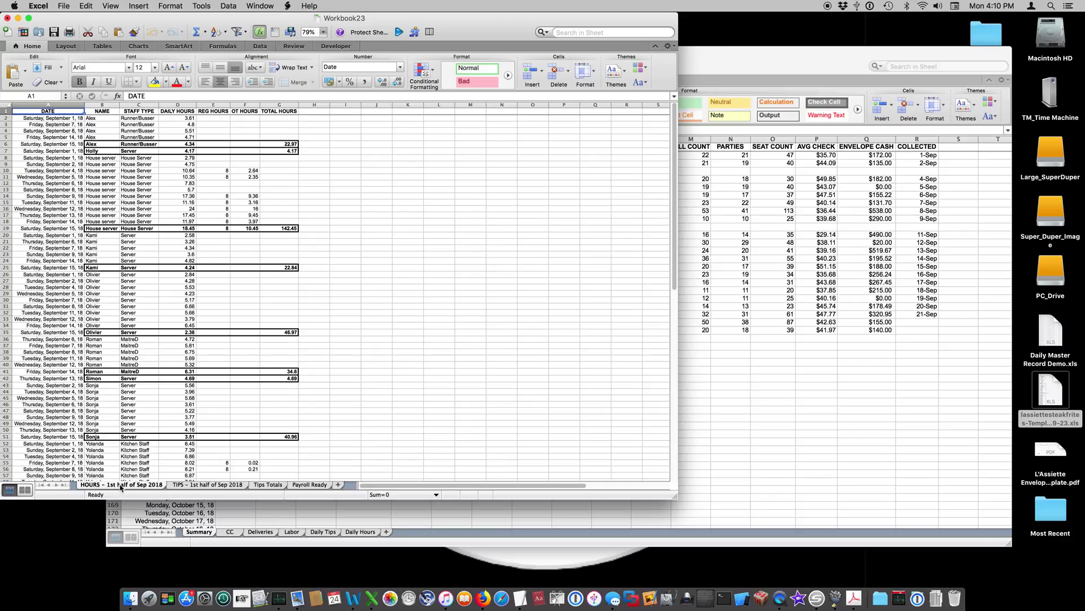
click(674, 149)
mouse_move(674, 150)
mouse_down()
mouse_move(676, 211)
mouse_move(685, 160)
mouse_up()
click(196, 485)
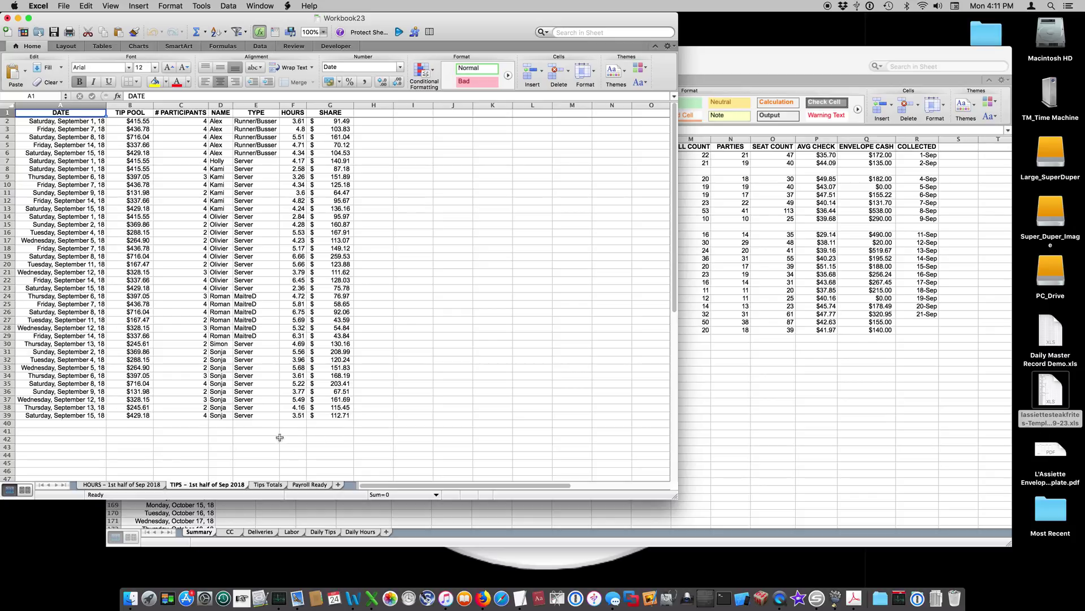
click(269, 484)
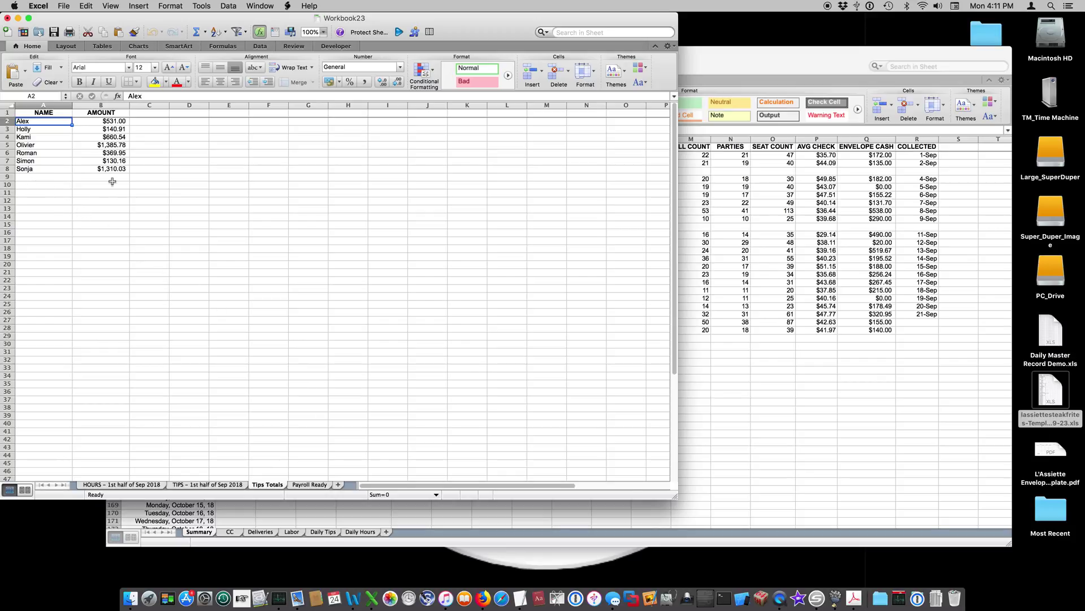
click(311, 484)
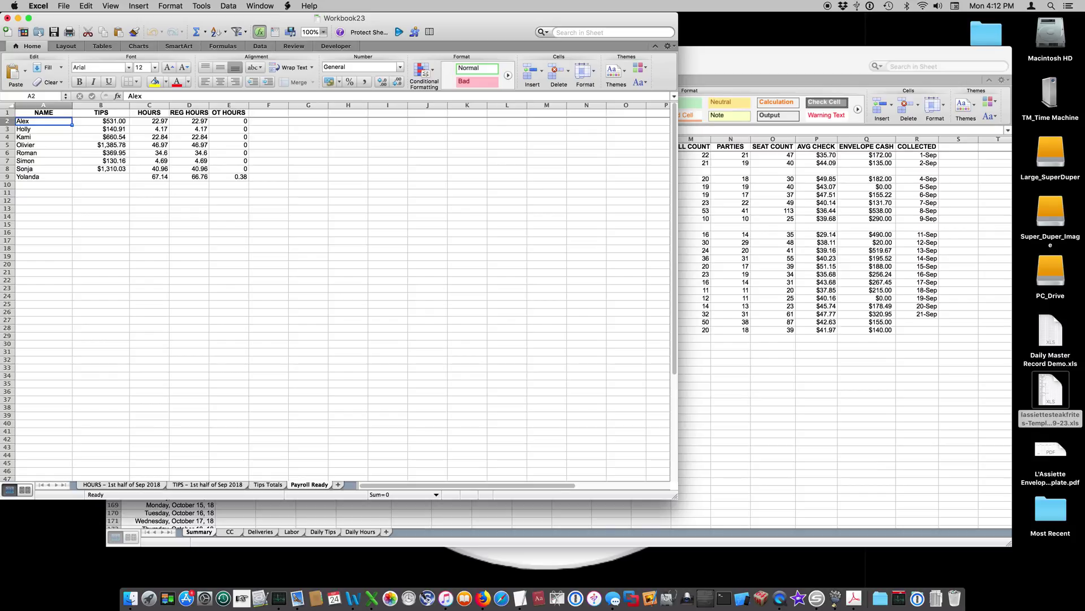
Switch to Firefox, move its window beside the Payroll Ready sheet and sign in to ADP RUN with the prefilled password
key(super+Tab)
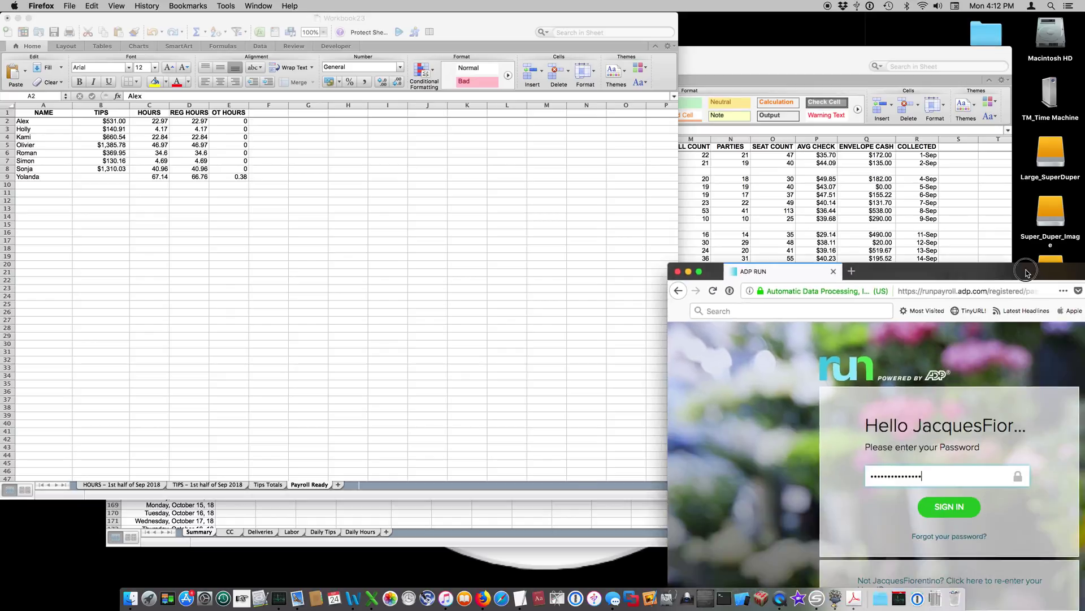
drag(1030, 320, 781, 55)
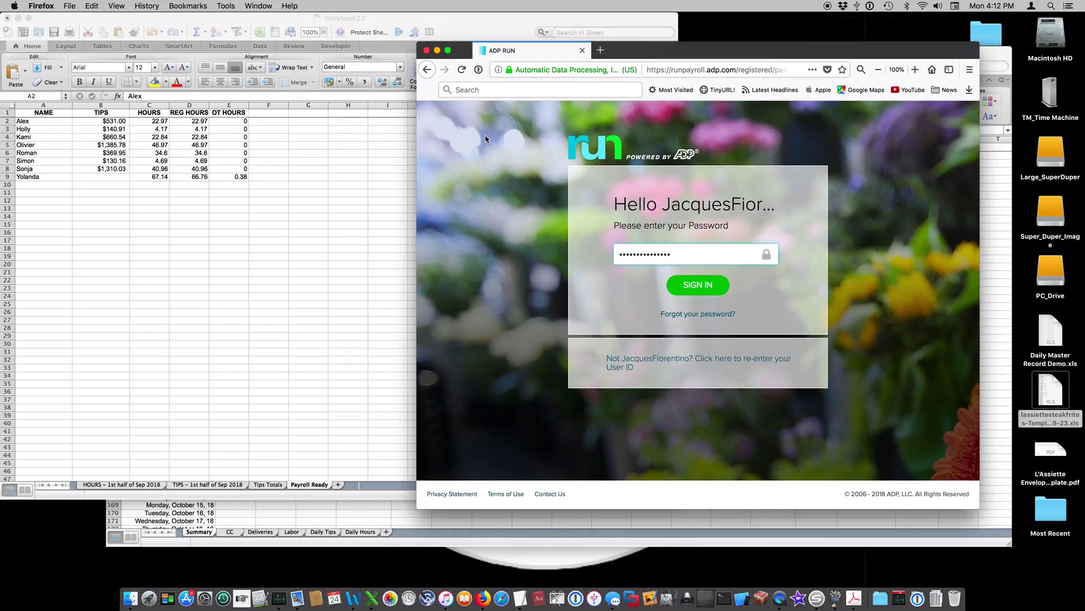
click(697, 286)
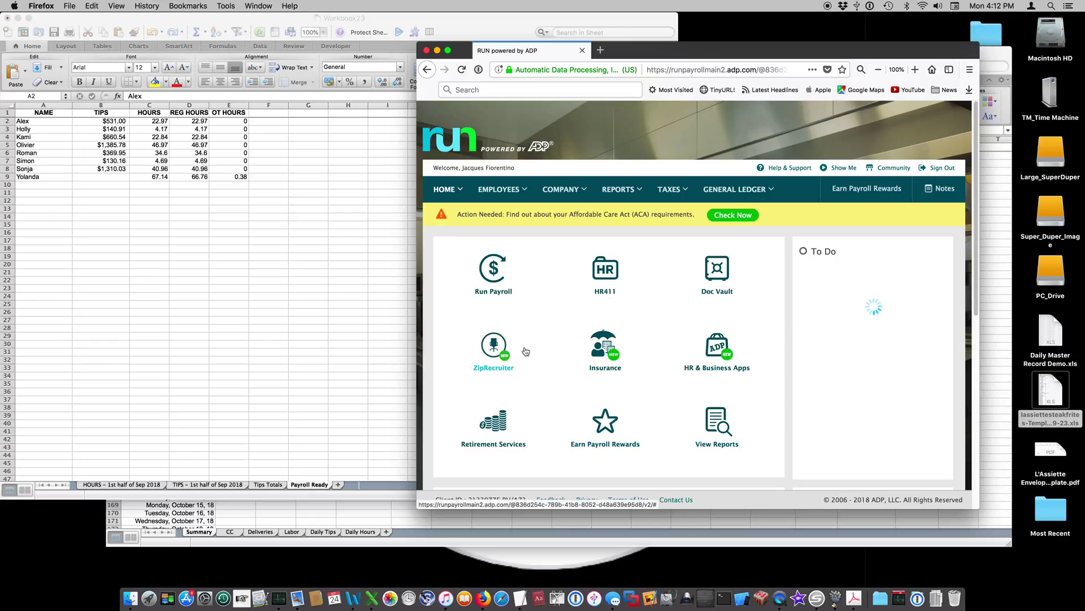
Start the regular semimonthly payroll ahead of schedule and enlarge the browser window to show every employee row beside the Payroll Ready sheet
click(493, 271)
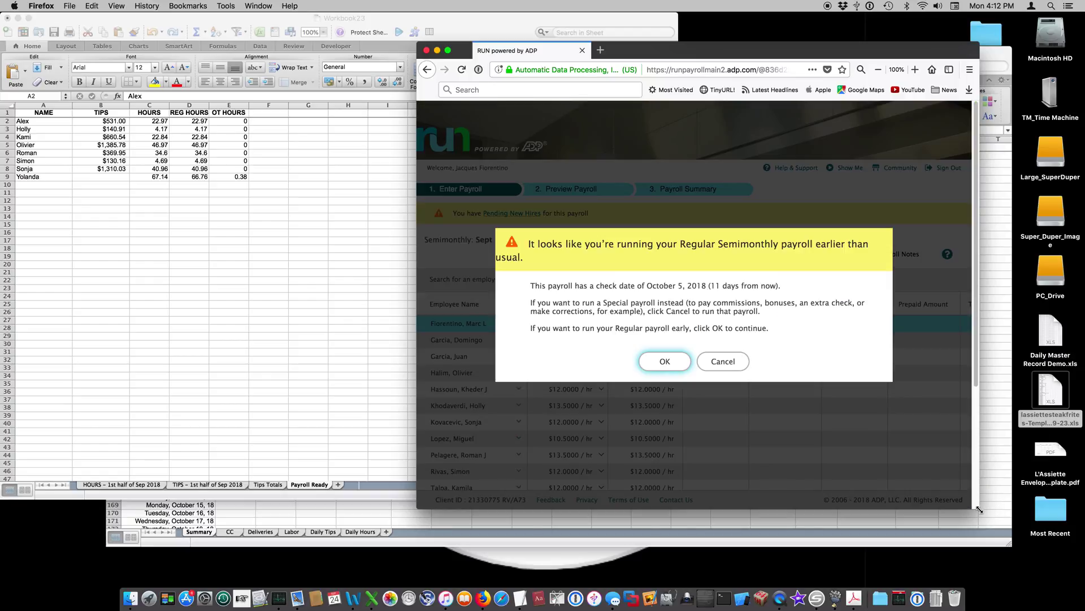
click(657, 362)
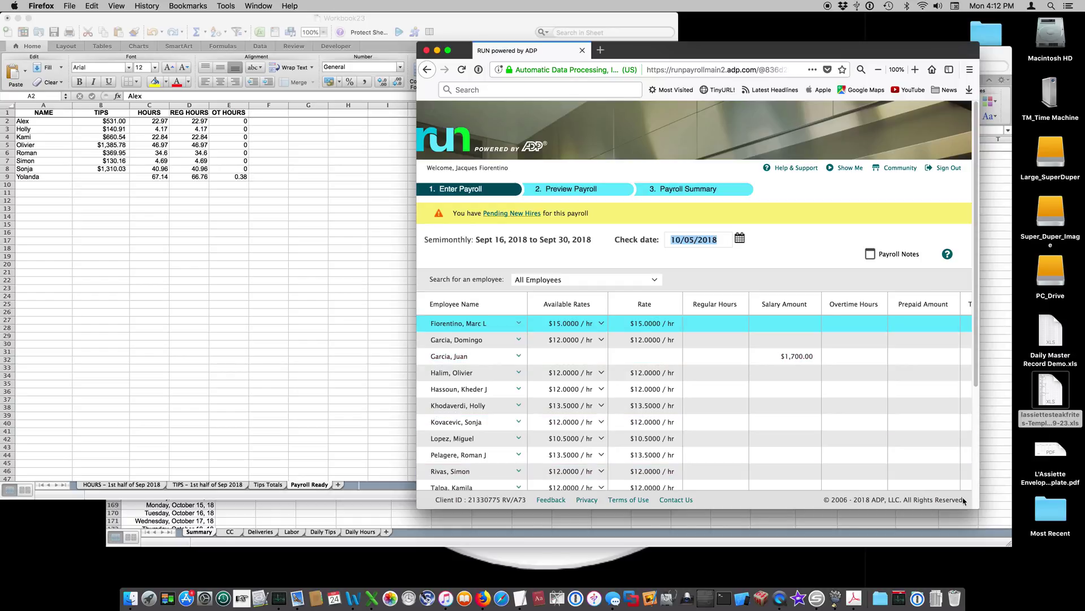
drag(978, 508, 1074, 566)
scroll(707, 375, down, 1)
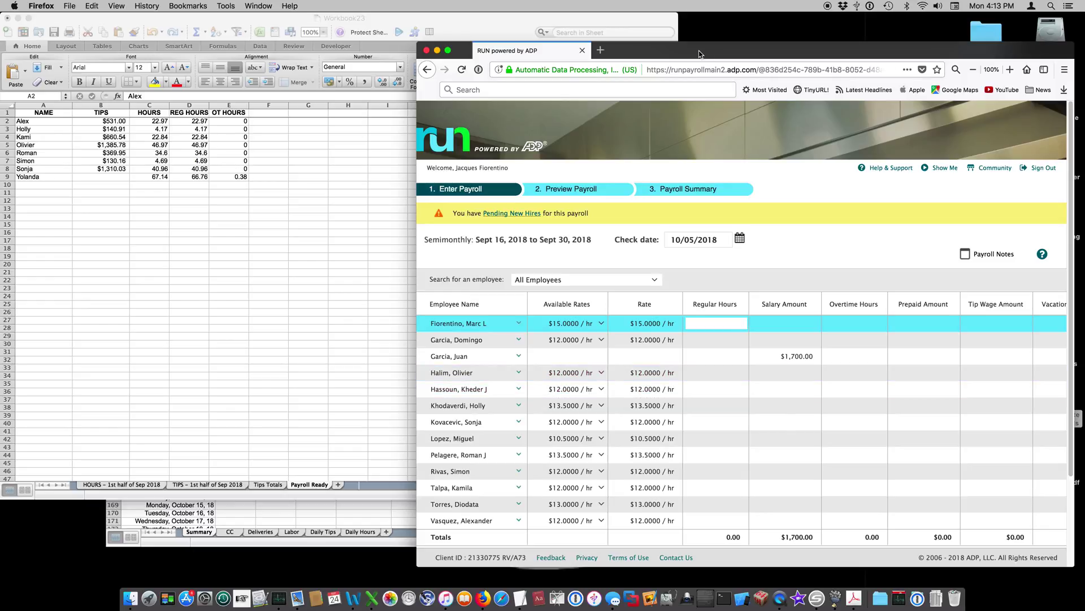
drag(700, 56, 690, 51)
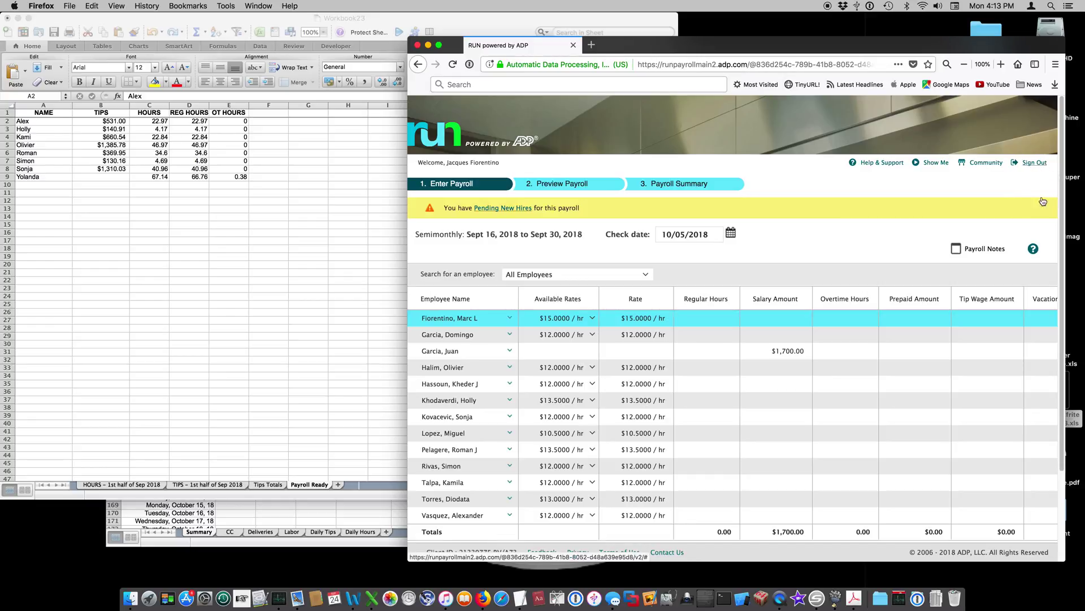
Sign out of ADP RUN, close the browser window and switch back to the extracted Payroll Ready workbook in Excel
click(1034, 163)
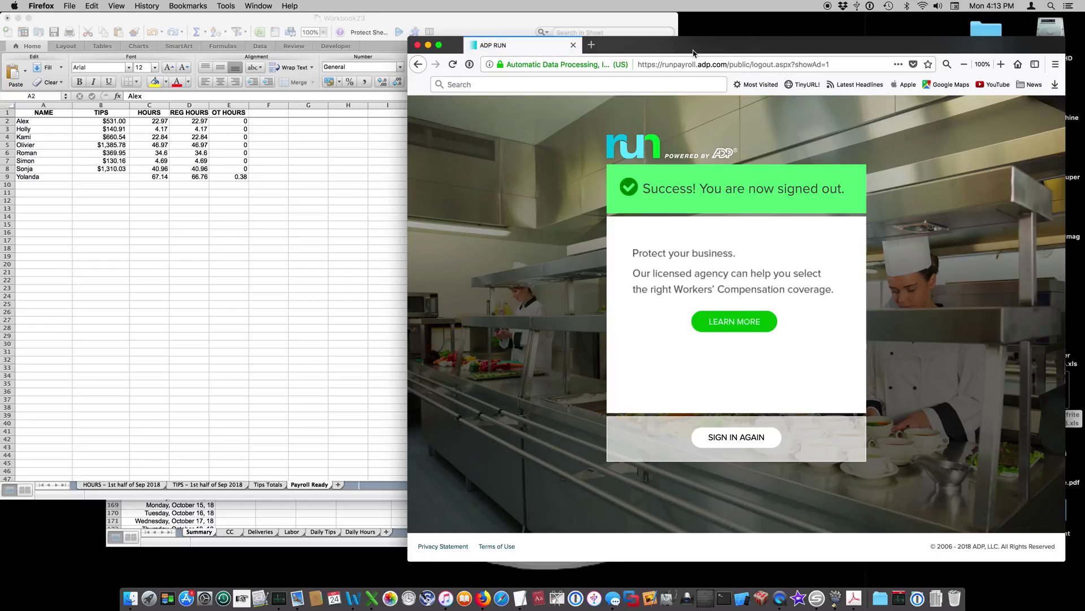
drag(693, 52, 681, 33)
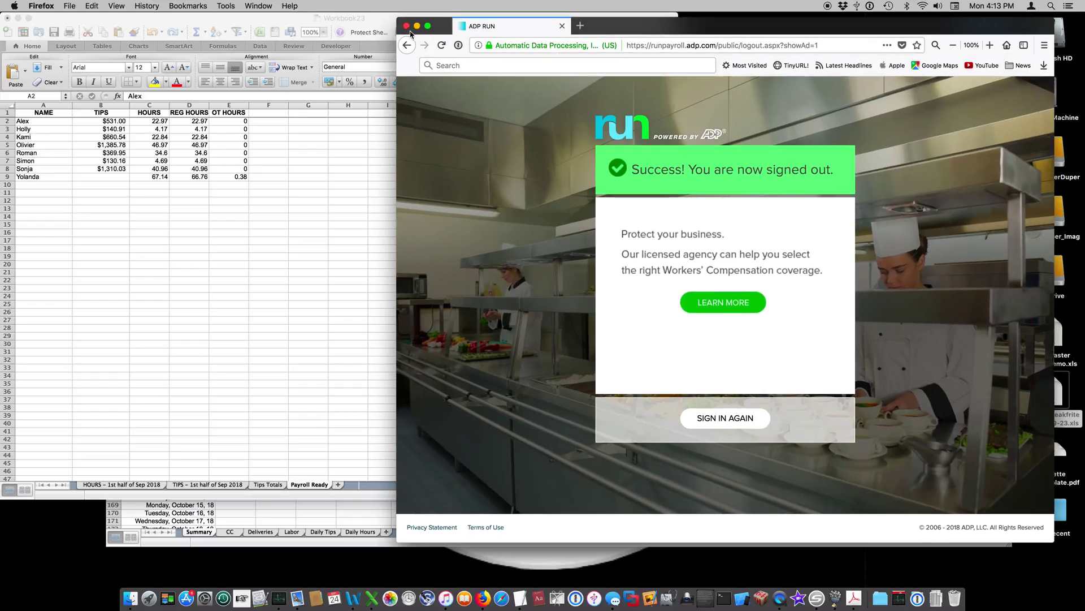
click(407, 26)
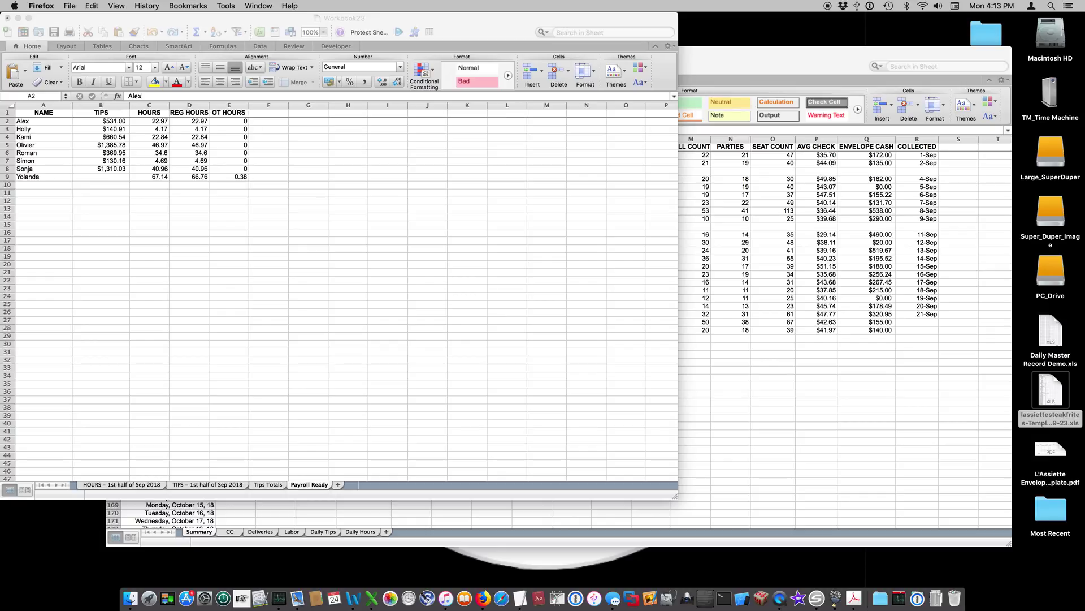
click(452, 23)
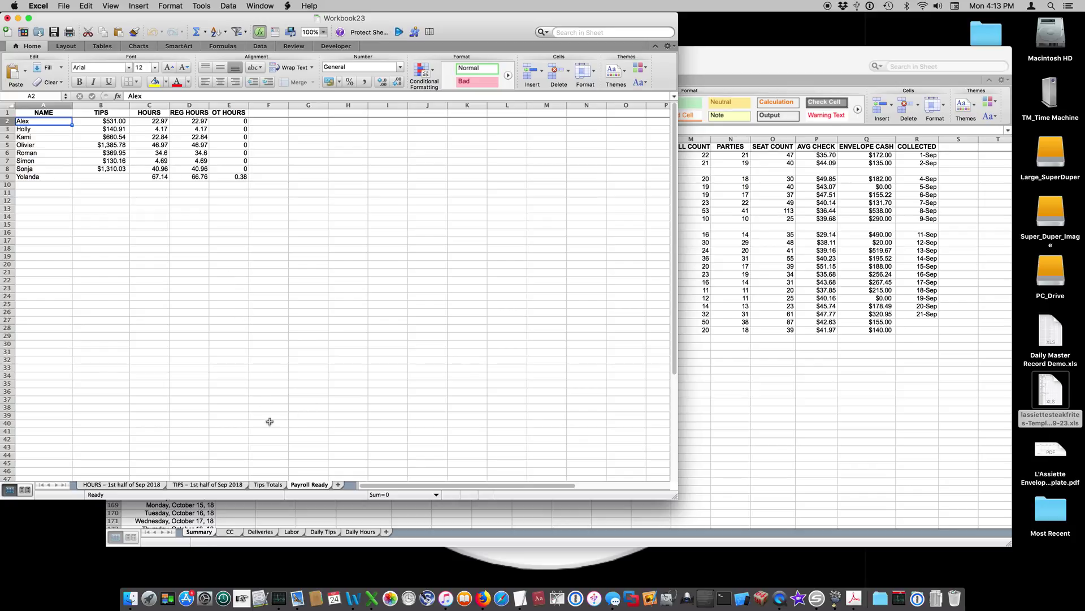
Preview the TIPS - 1st half of Sep 2018 sheet as a printable PDF, examine its layout beside the workbook, and close the preview
click(213, 485)
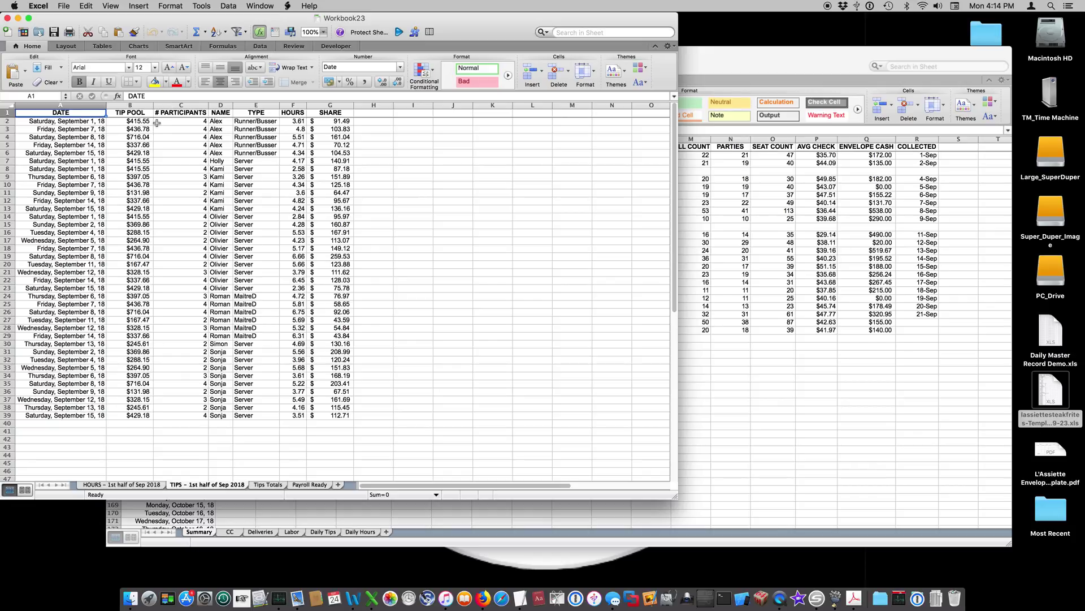
click(63, 47)
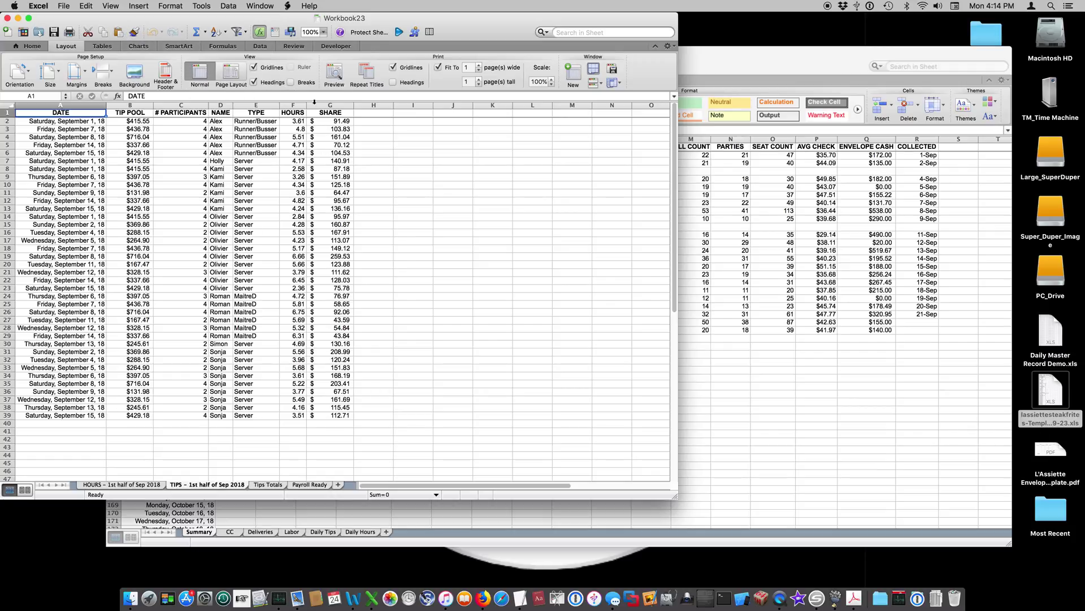
click(334, 72)
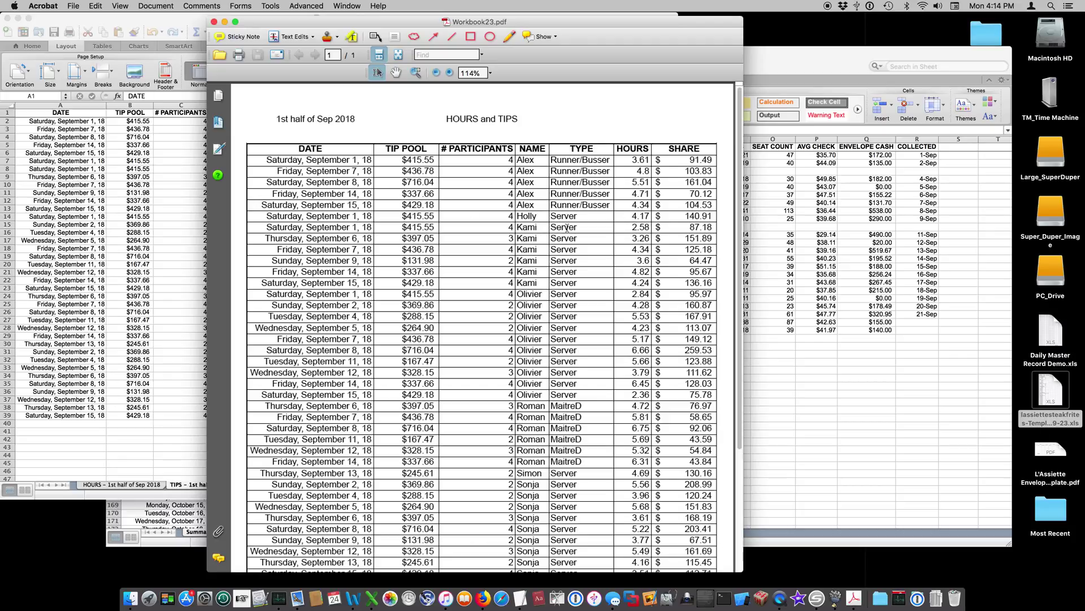
click(570, 24)
drag(570, 25, 578, 21)
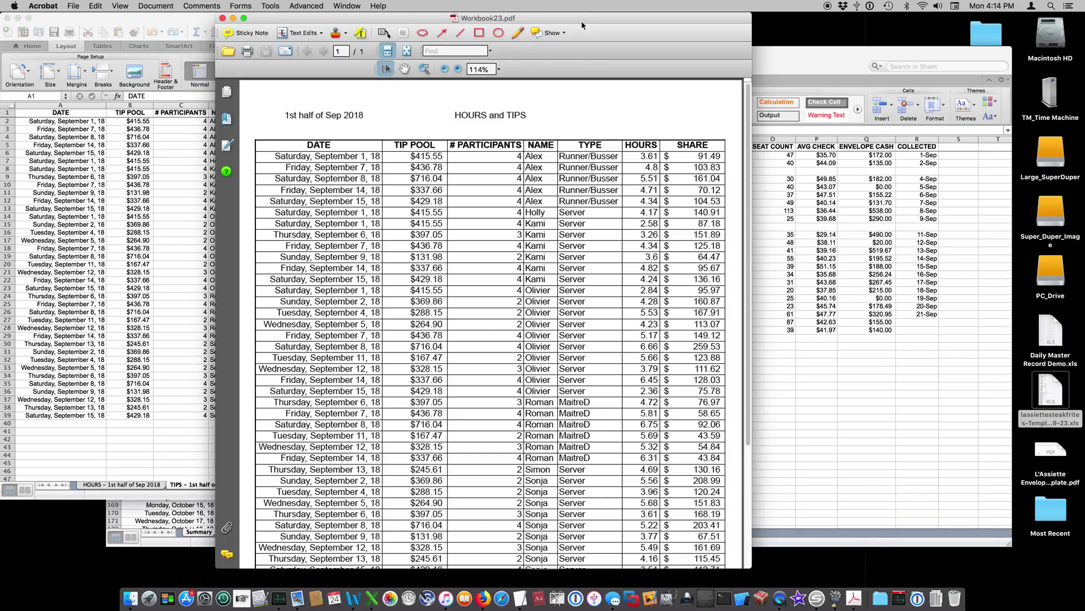
drag(575, 24, 630, 23)
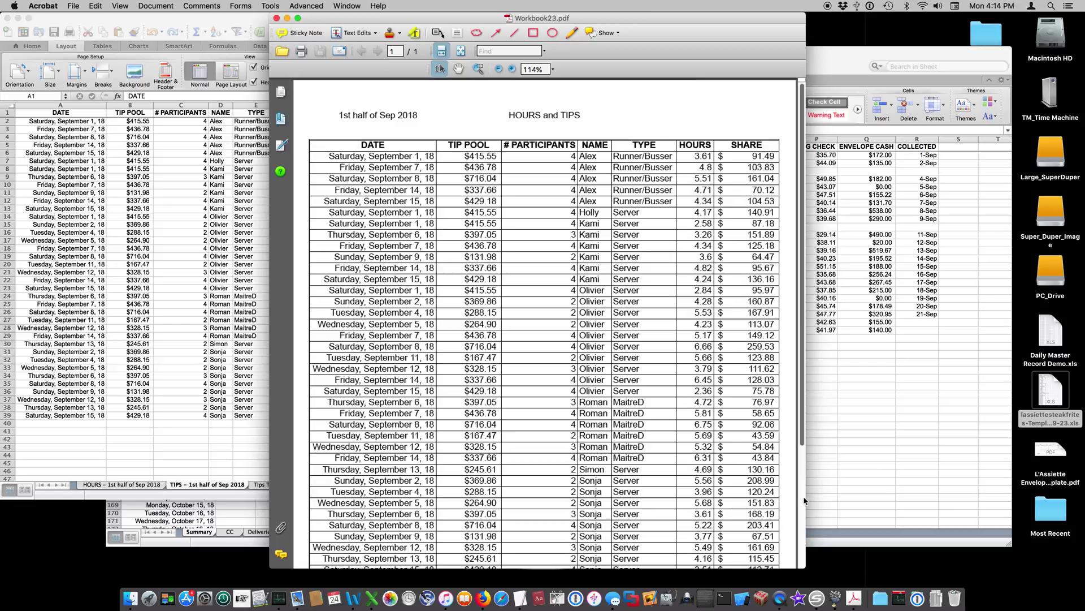
click(277, 18)
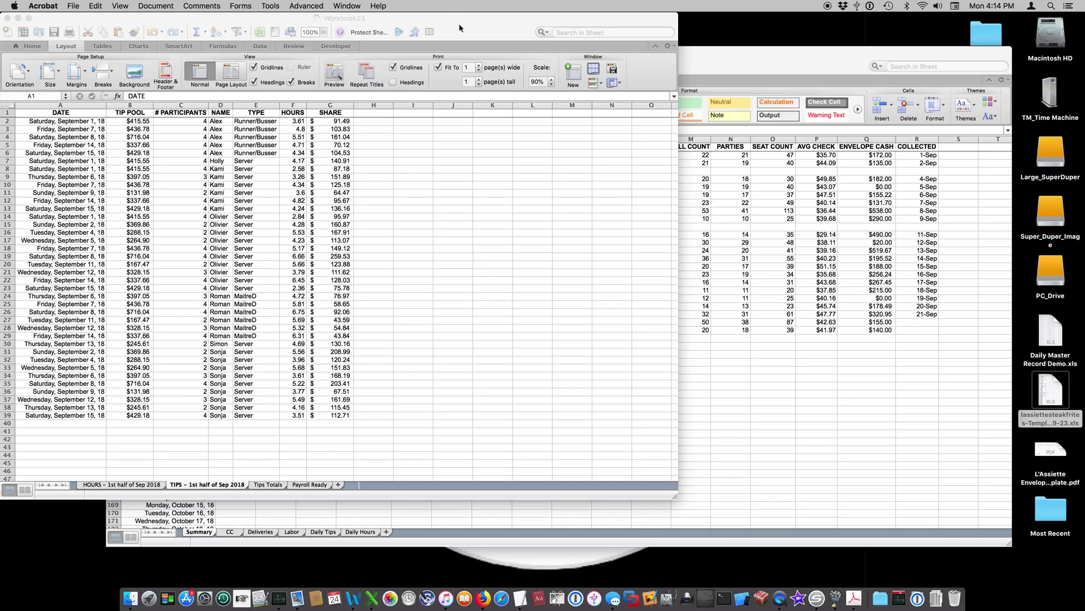
Close the extracted semi-monthly workbook and the Daily Master Record Demo.xls workbook without saving changes to either
click(44, 22)
click(6, 20)
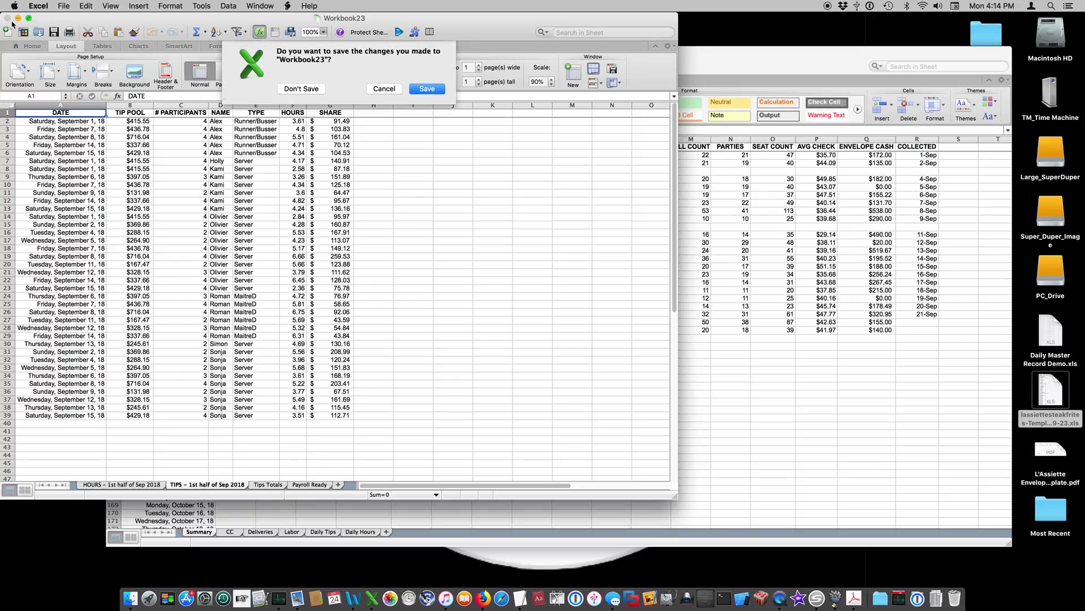
click(235, 86)
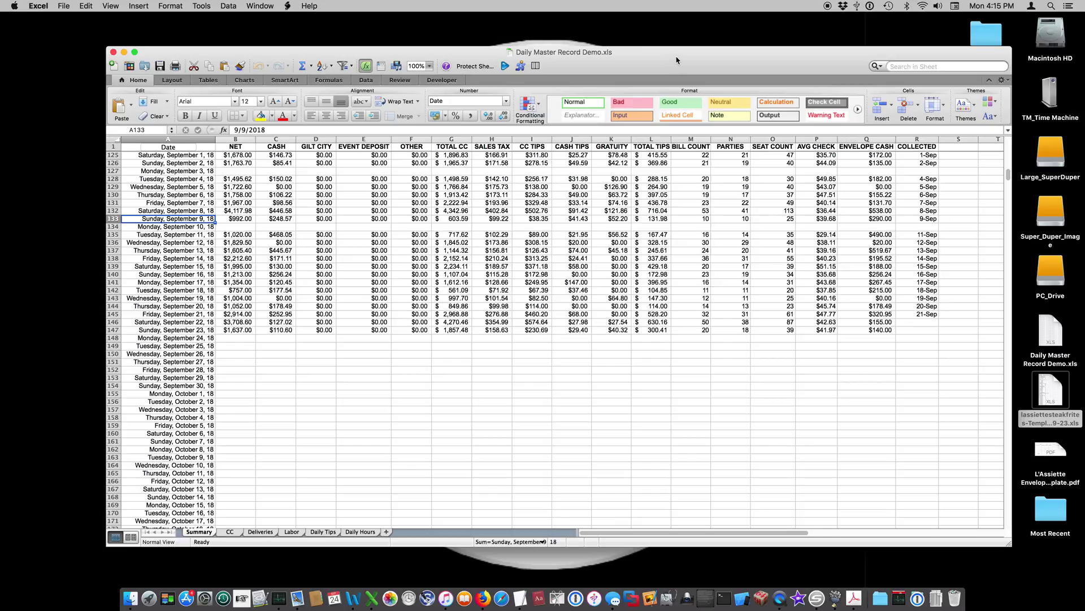
drag(681, 66, 682, 68)
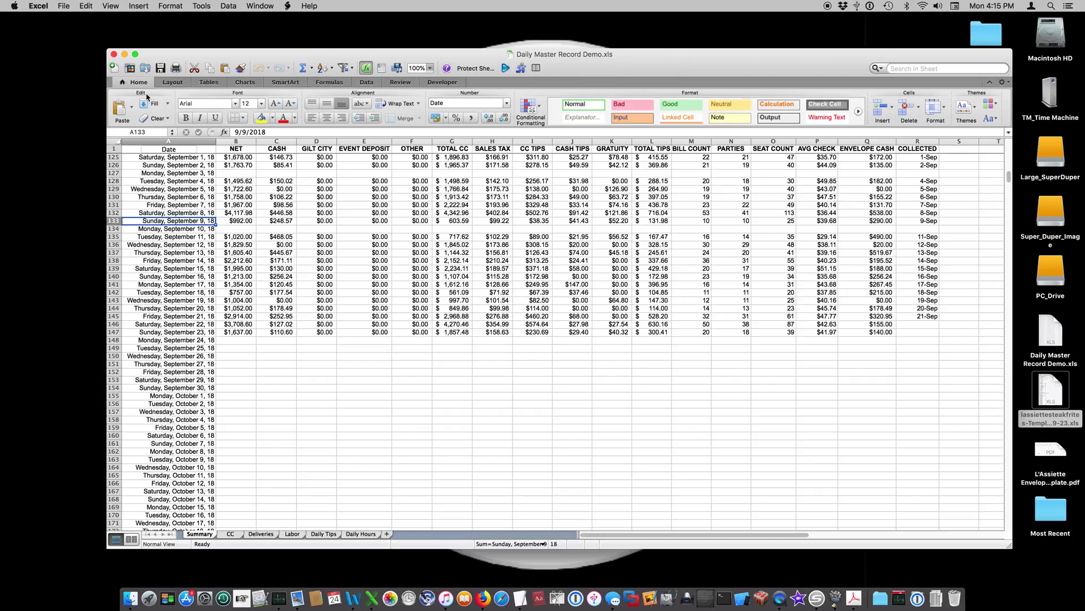
click(113, 54)
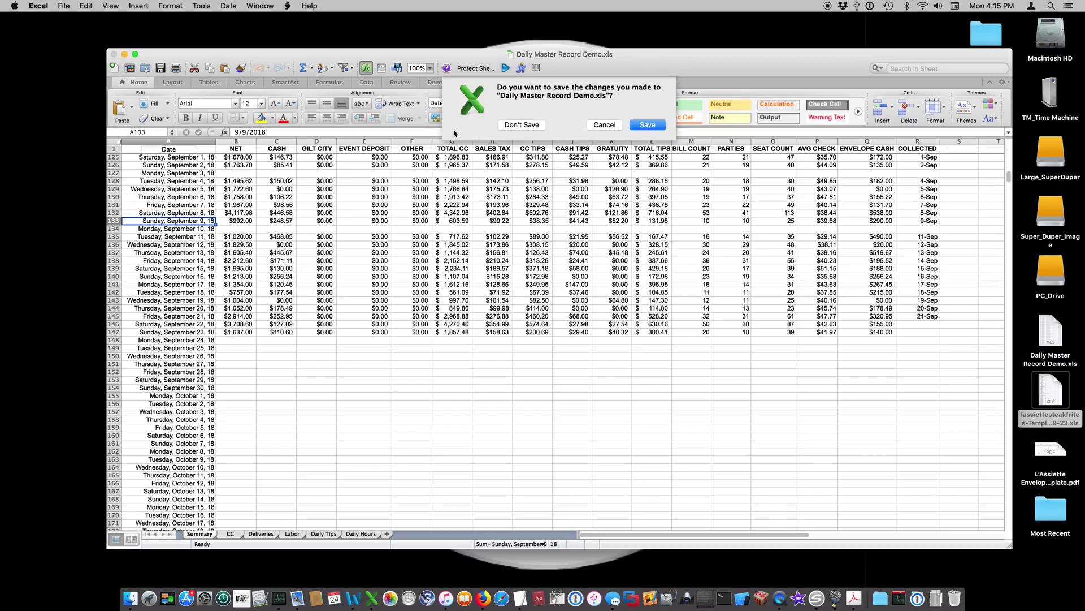
click(522, 125)
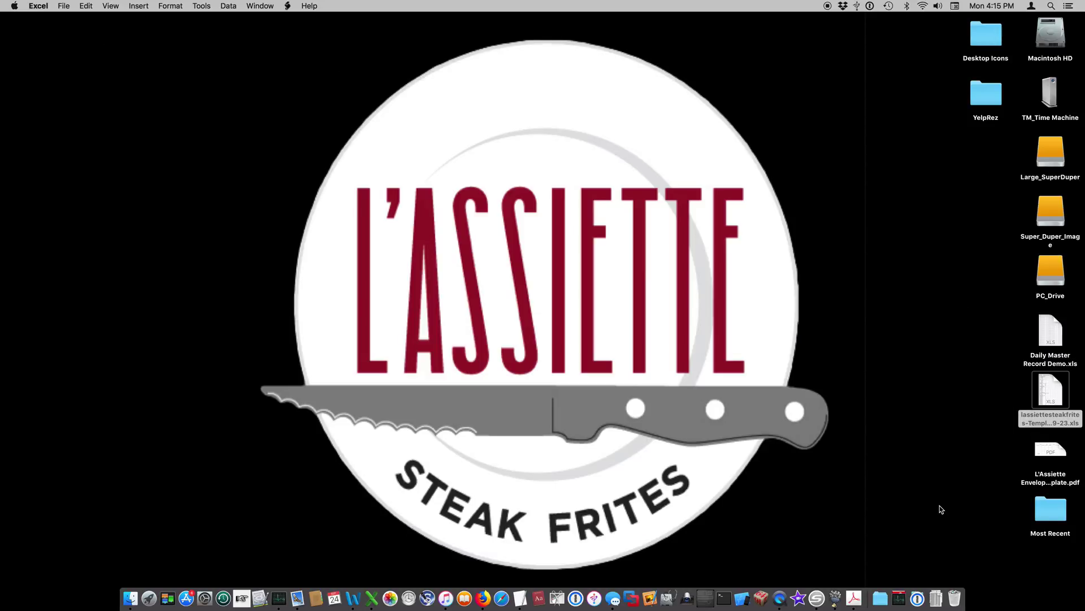